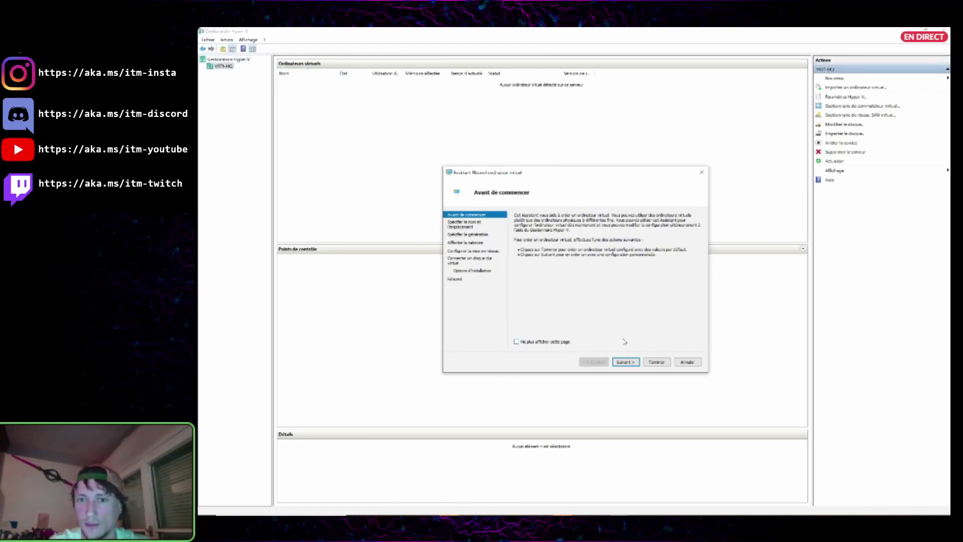
# Name the new virtual machine DC1-HQ in the creation wizard
pyautogui.click(625, 362)
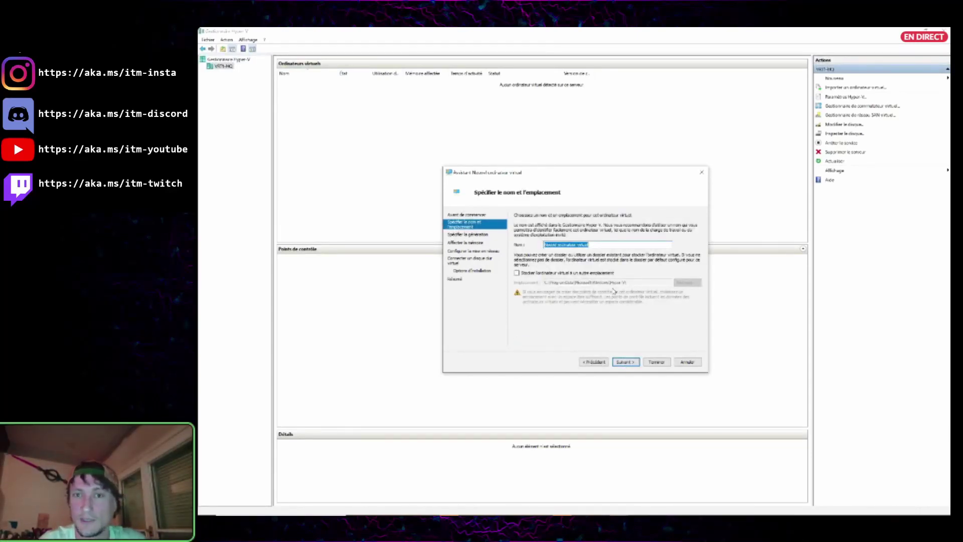
pyautogui.write('DC')
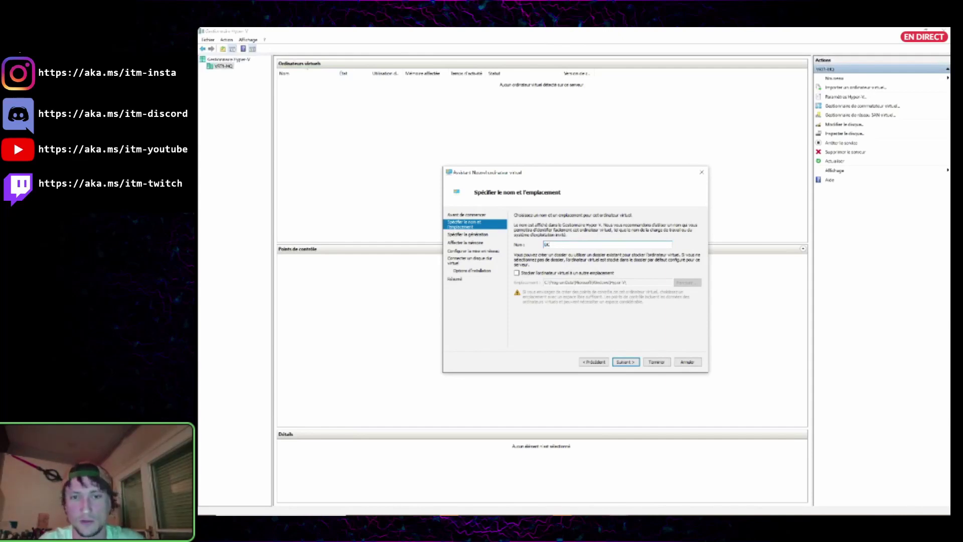
pyautogui.write('1-HQ')
# Store the virtual machine in a different location, choosing the configurations folder on the VM1 (V:) drive
pyautogui.click(535, 273)
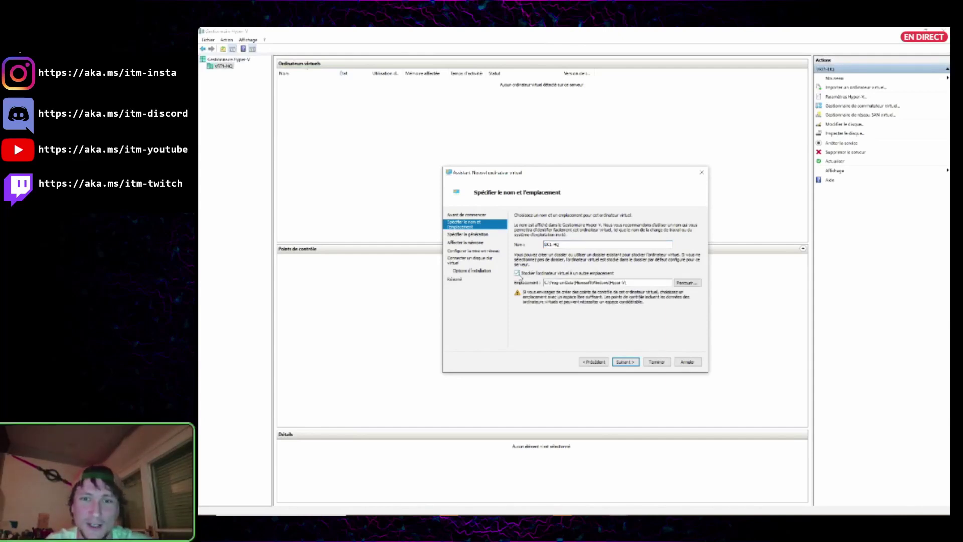
pyautogui.click(678, 284)
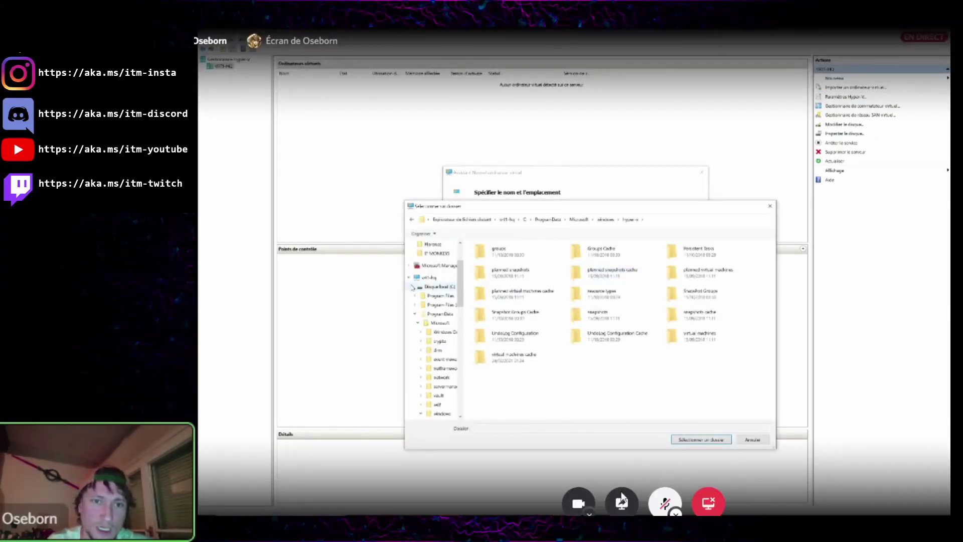
pyautogui.click(420, 287)
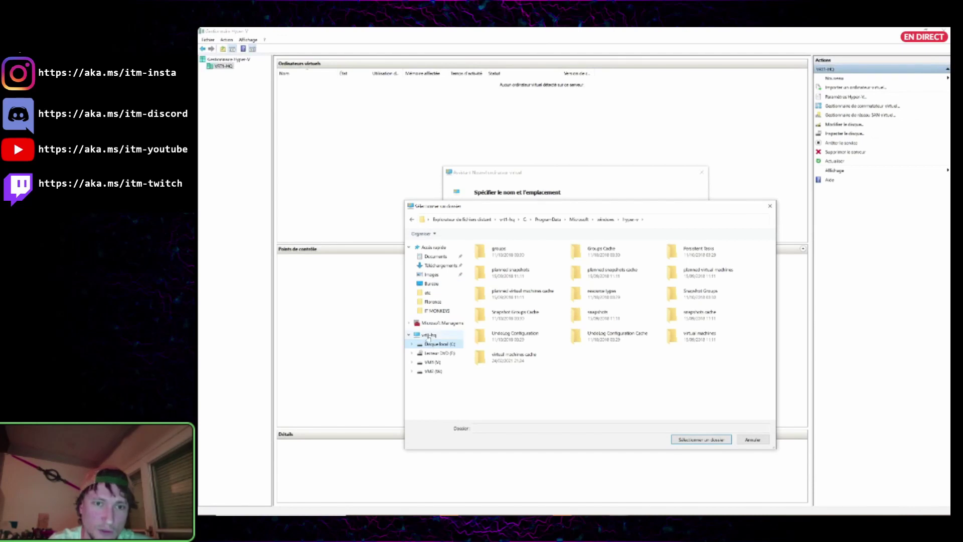
pyautogui.click(413, 363)
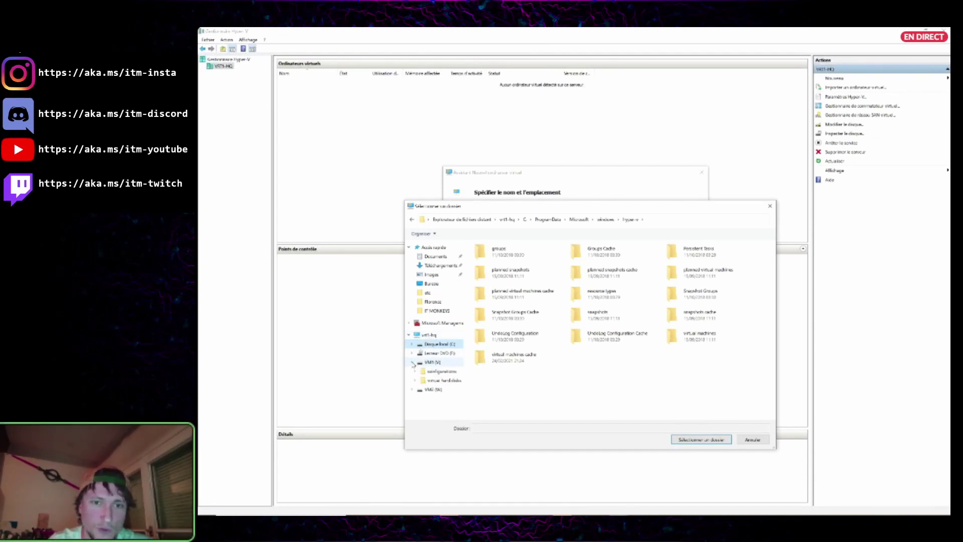
pyautogui.click(441, 371)
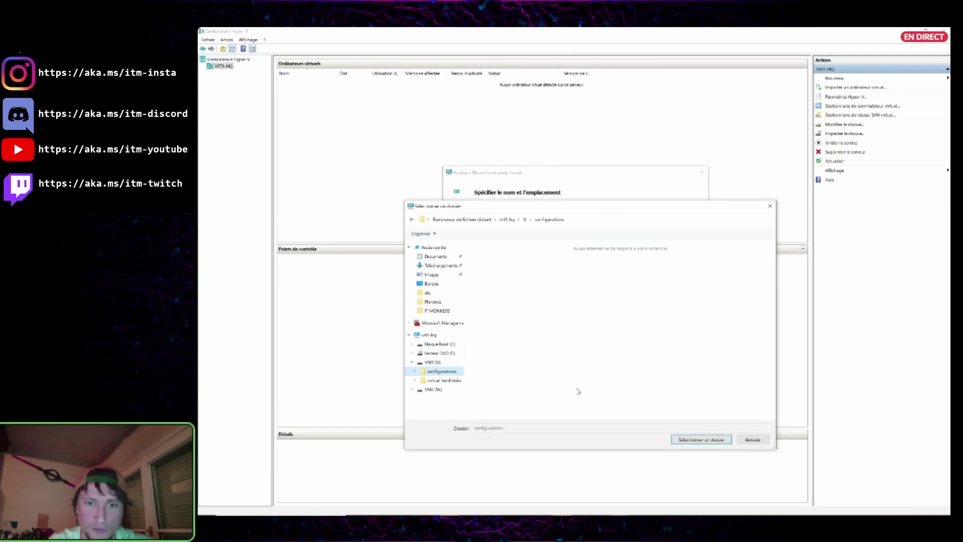
pyautogui.click(701, 440)
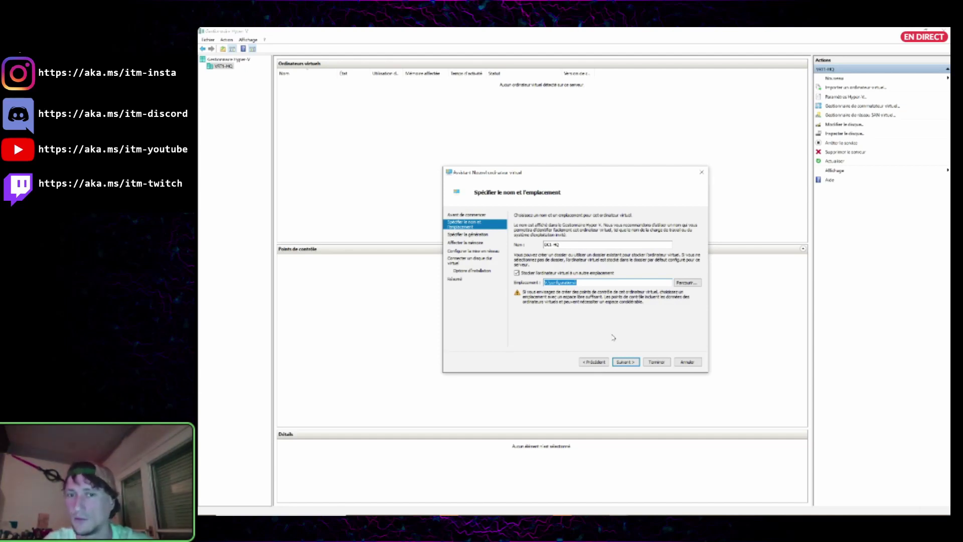
pyautogui.click(626, 362)
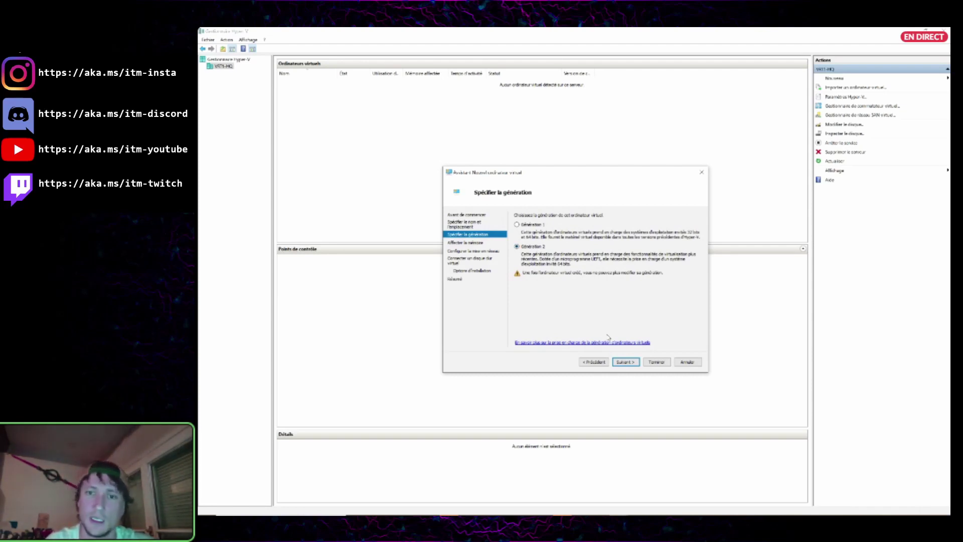
# Keep Generation 2 and set the startup memory to 2048 MB without dynamic memory
pyautogui.click(627, 362)
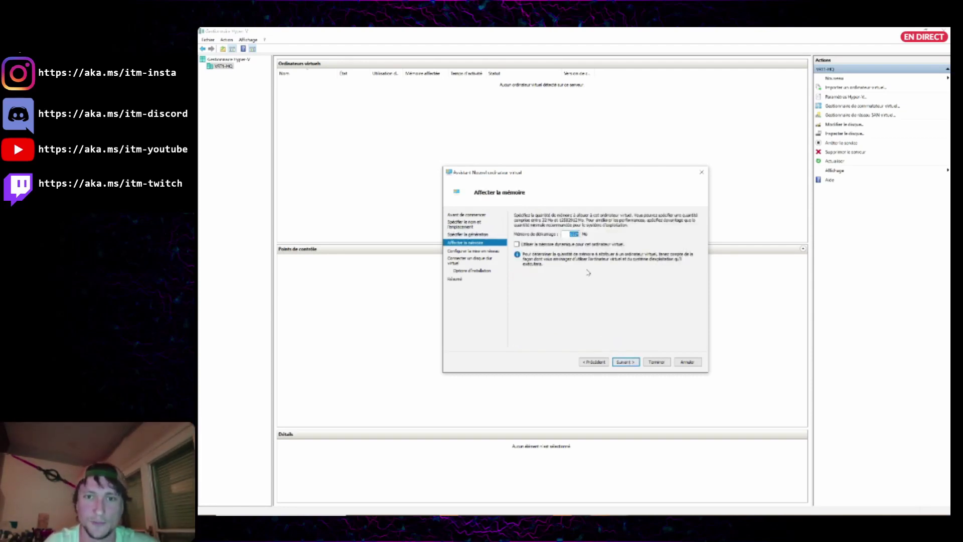
pyautogui.write('2')
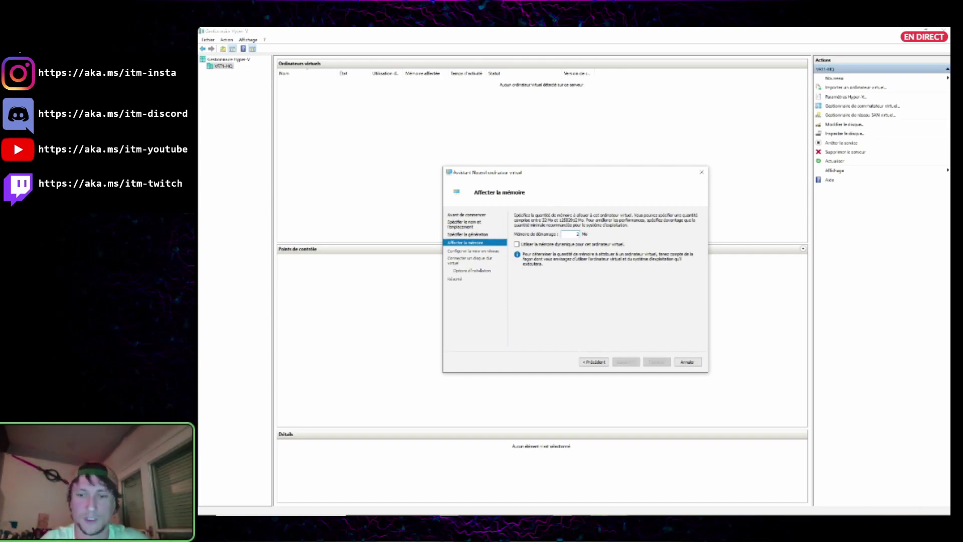
pyautogui.write('048')
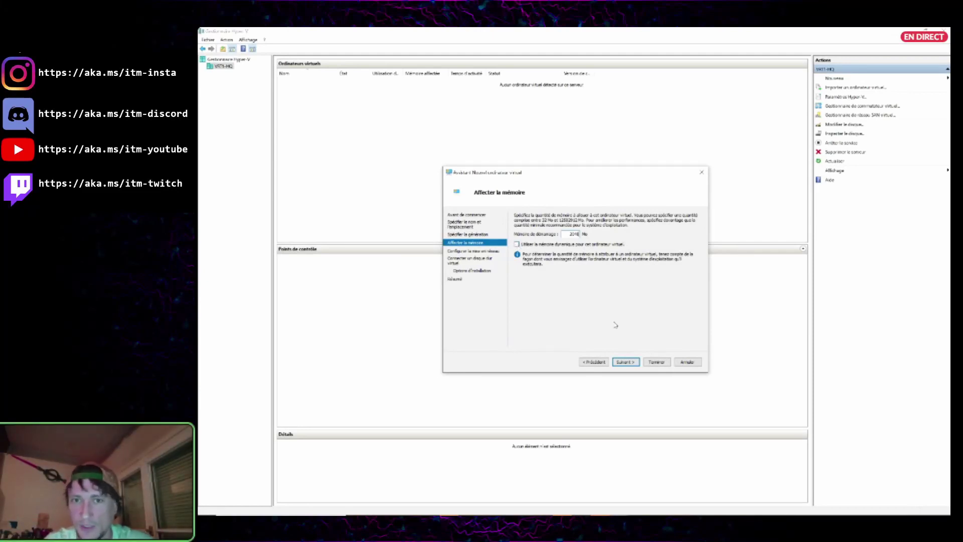
pyautogui.click(625, 359)
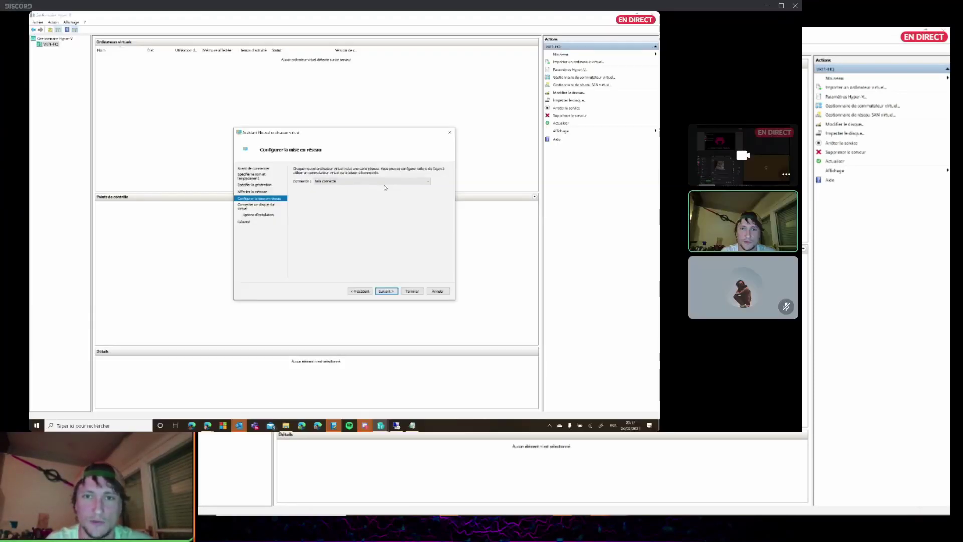
# Connect the virtual machine's network adapter to Switch Externe 1
pyautogui.click(381, 181)
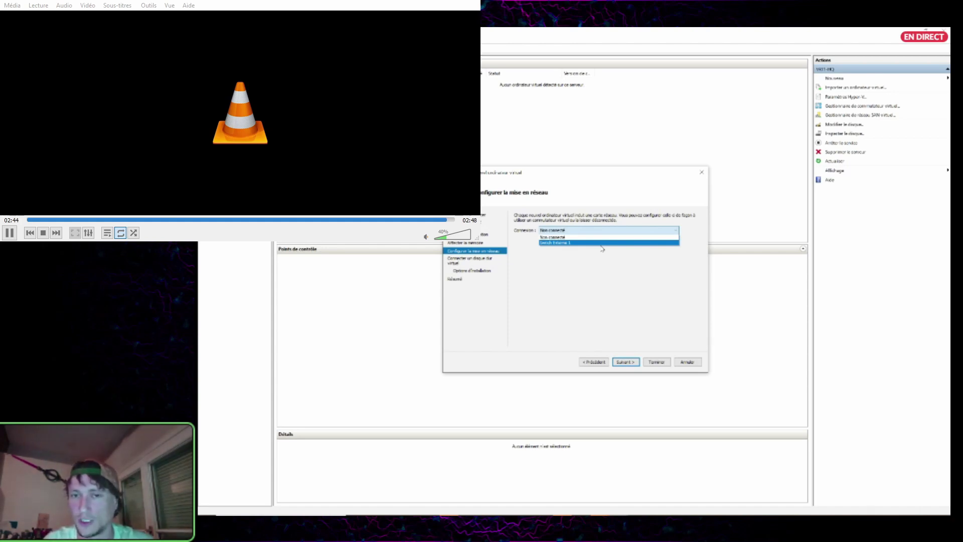
pyautogui.click(592, 243)
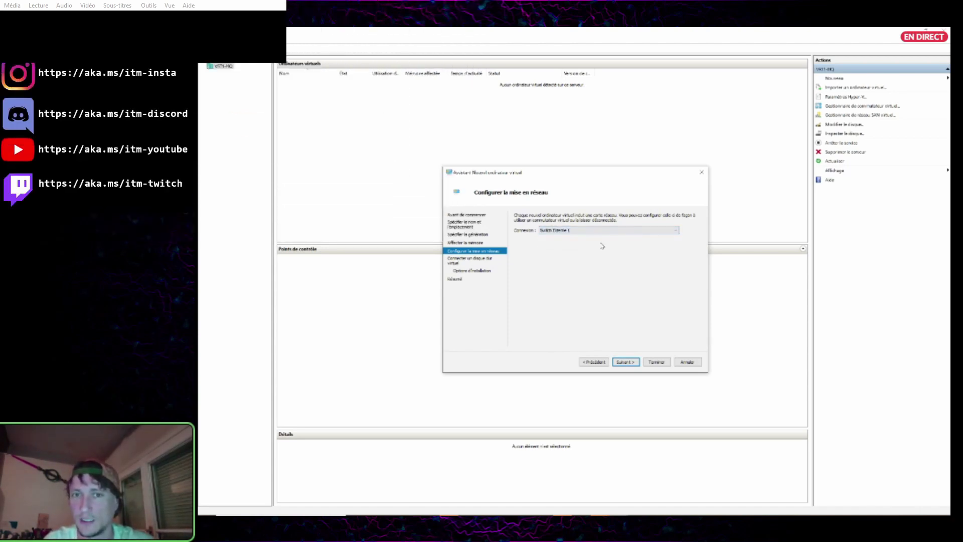
pyautogui.click(624, 362)
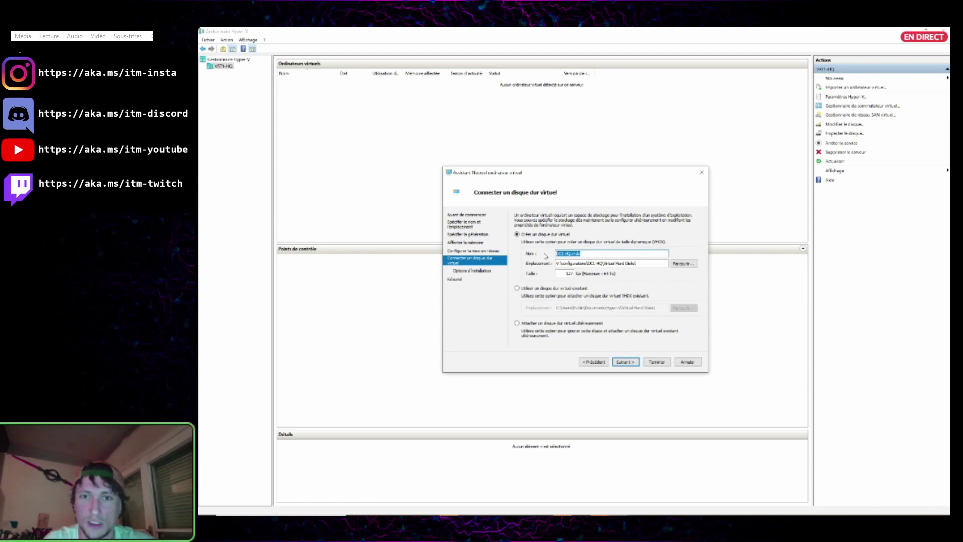
# Create the new virtual hard disk in the virtual hard disks folder on the VM1 (V:) drive, keeping the default name and size
pyautogui.click(677, 265)
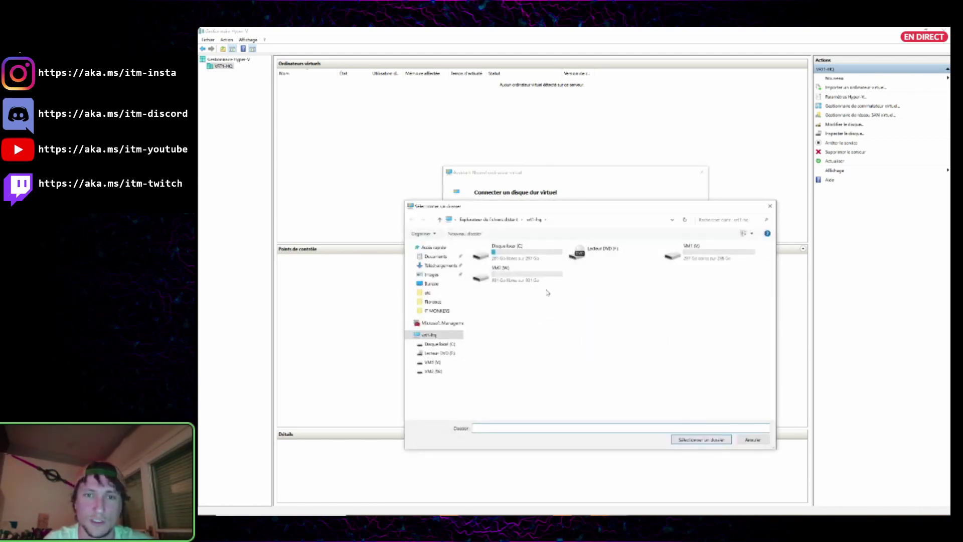
pyautogui.click(522, 252)
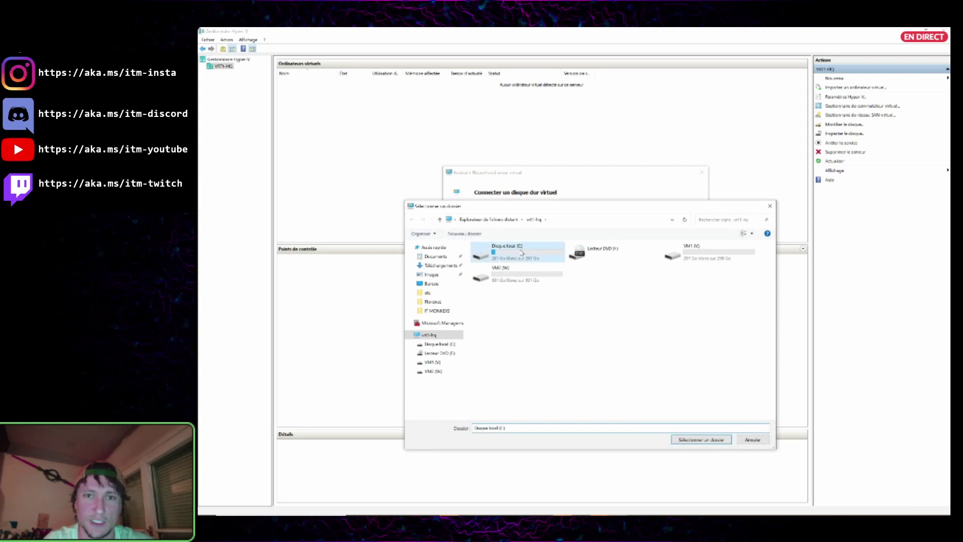
pyautogui.doubleClick(692, 252)
pyautogui.click(595, 256)
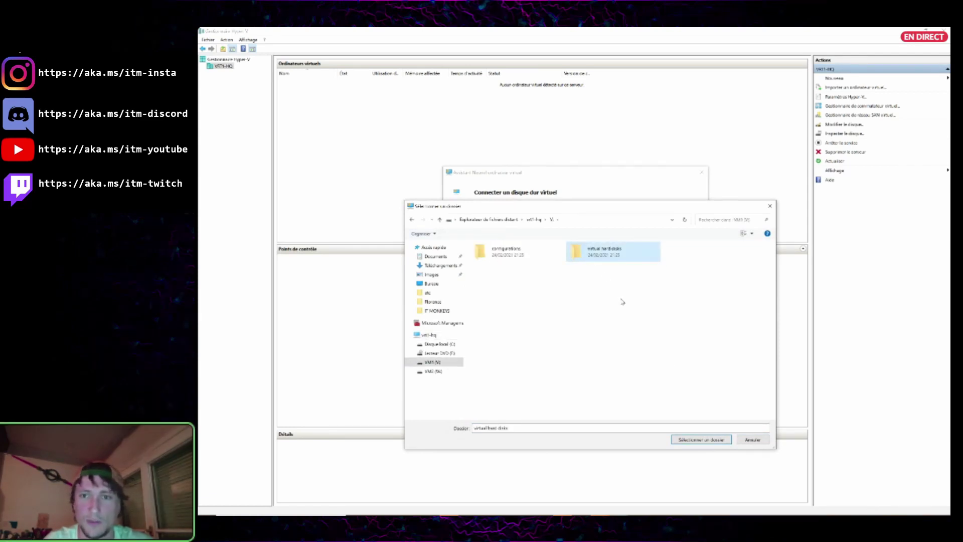
pyautogui.click(695, 439)
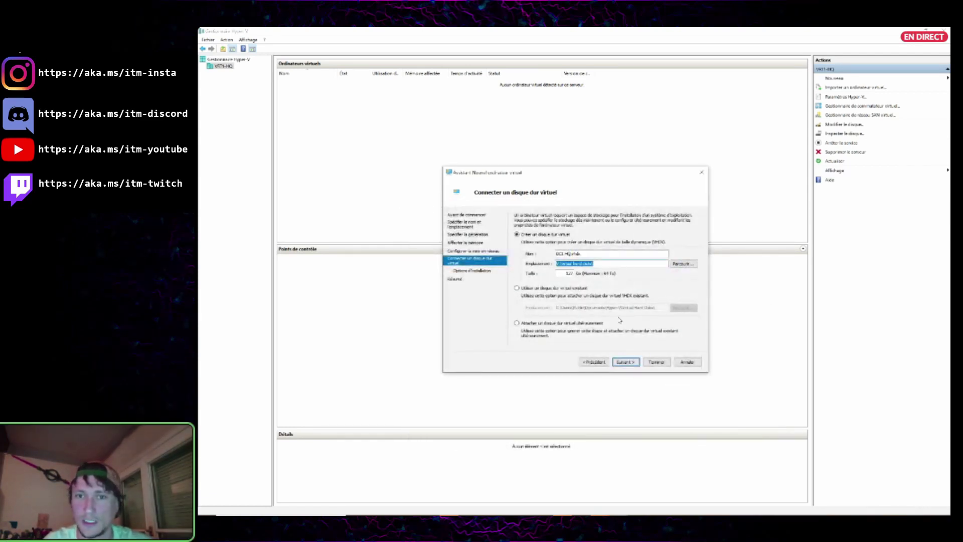
pyautogui.click(602, 264)
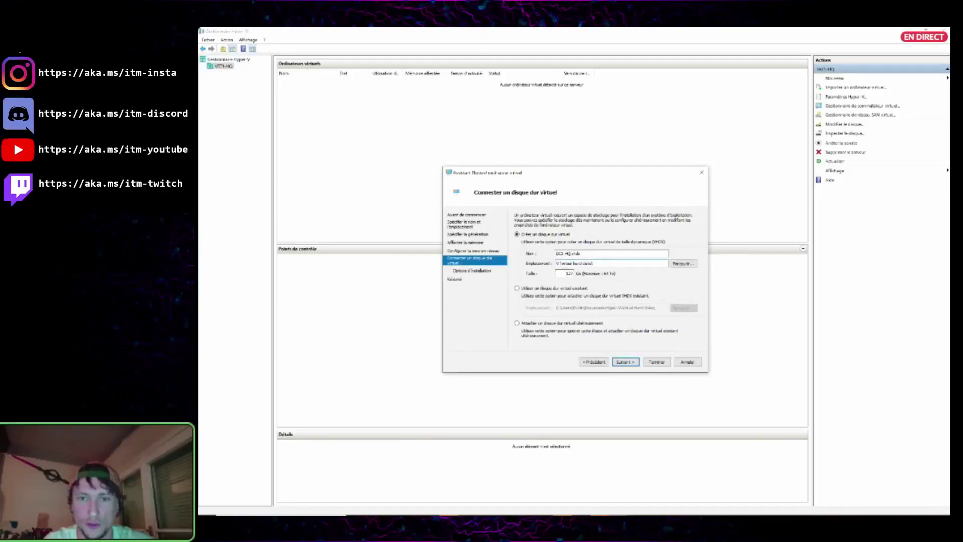
pyautogui.doubleClick(569, 273)
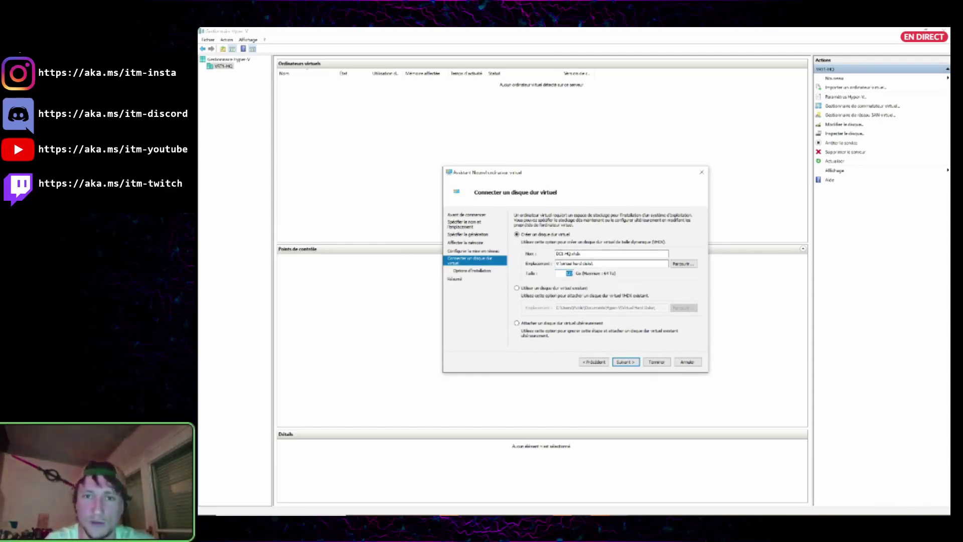
pyautogui.click(582, 254)
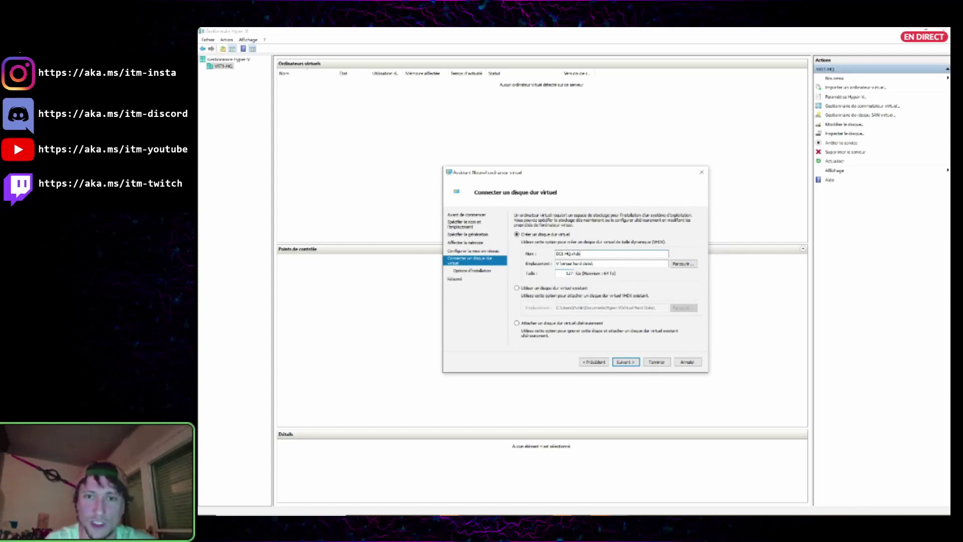
pyautogui.click(626, 362)
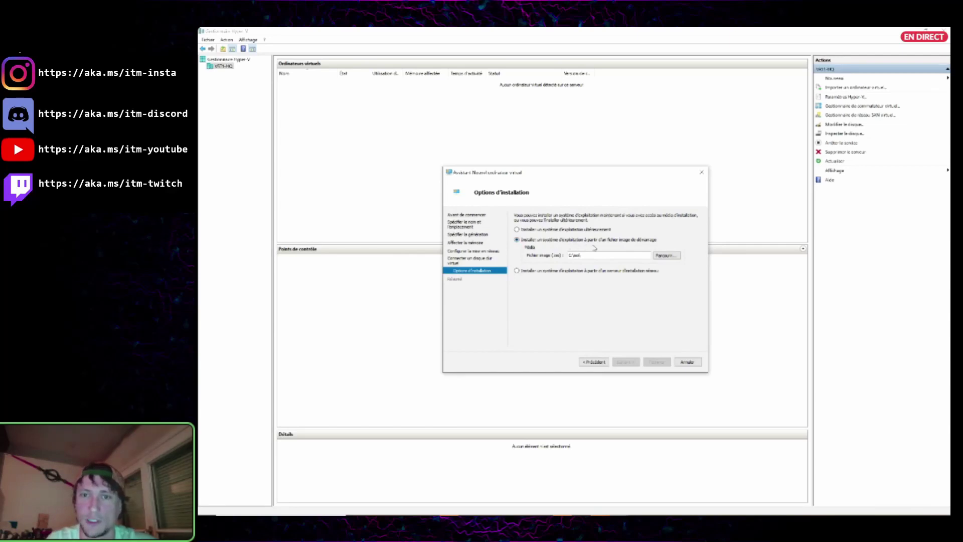
# Select the French Windows Server 2019 ISO in the C: drive's iso folder as the boot image and finish creating the virtual machine
pyautogui.click(667, 255)
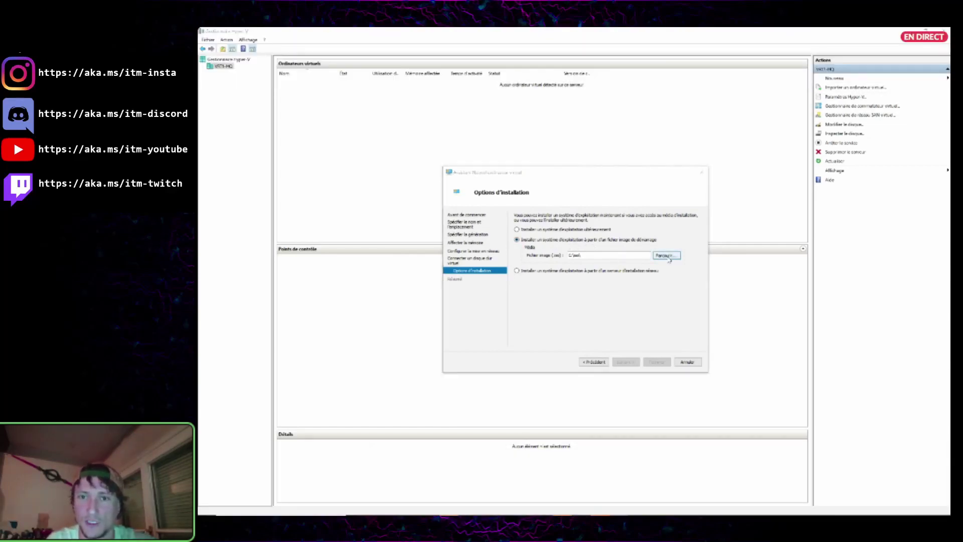
pyautogui.click(518, 252)
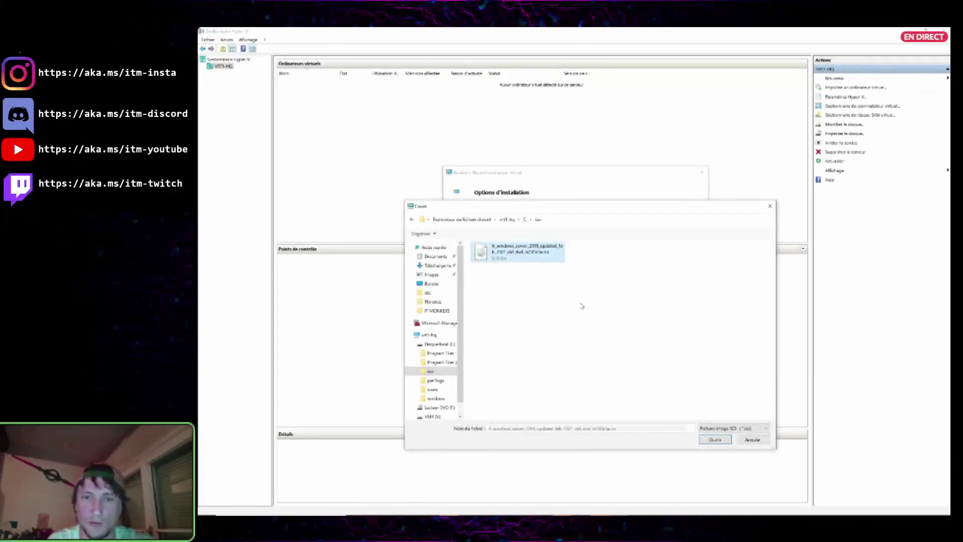
pyautogui.click(715, 439)
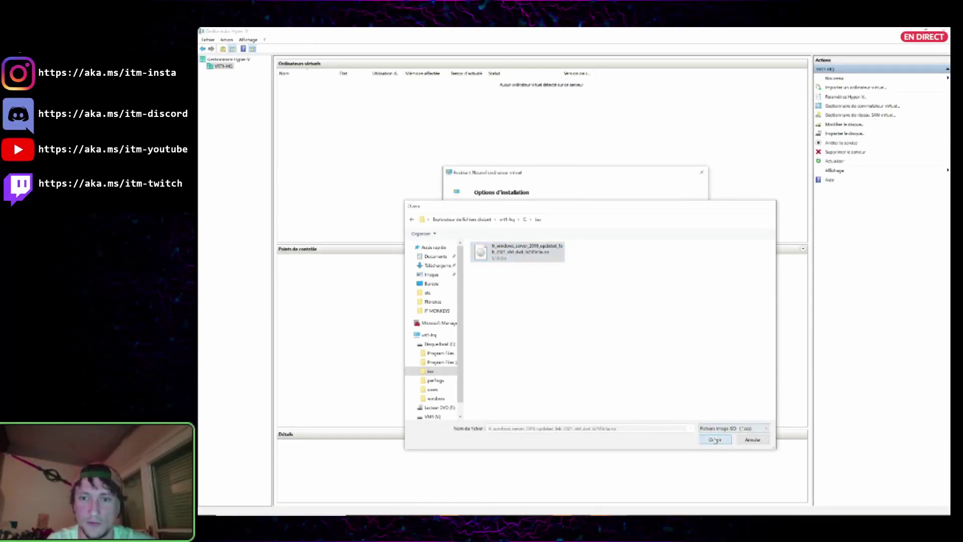
pyautogui.click(627, 362)
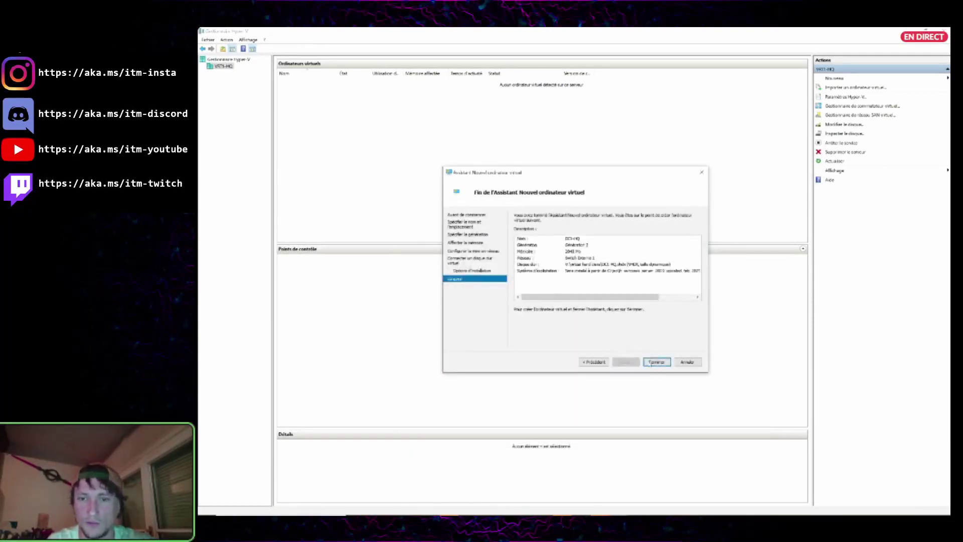
pyautogui.click(657, 362)
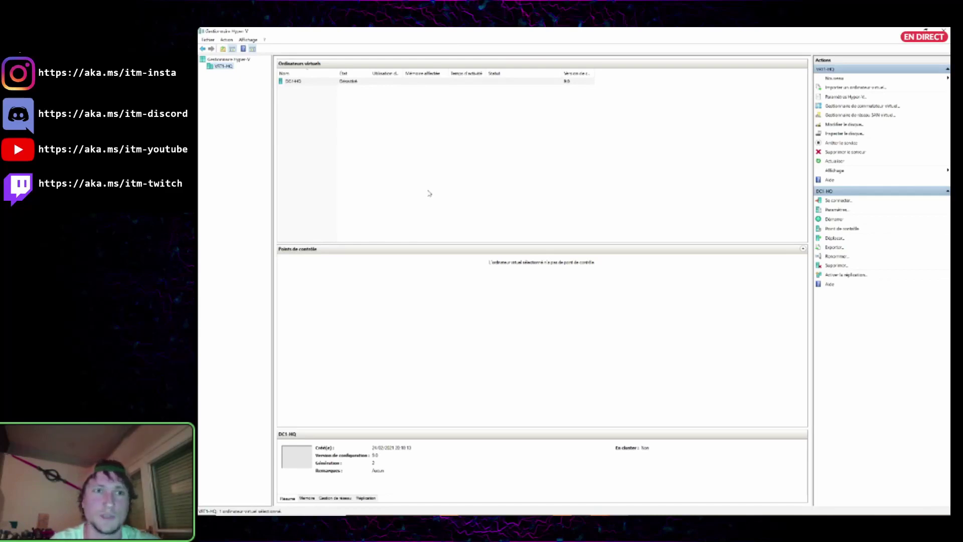
# Open a console connection to the DC1-HQ virtual machine and start it
pyautogui.click(304, 82)
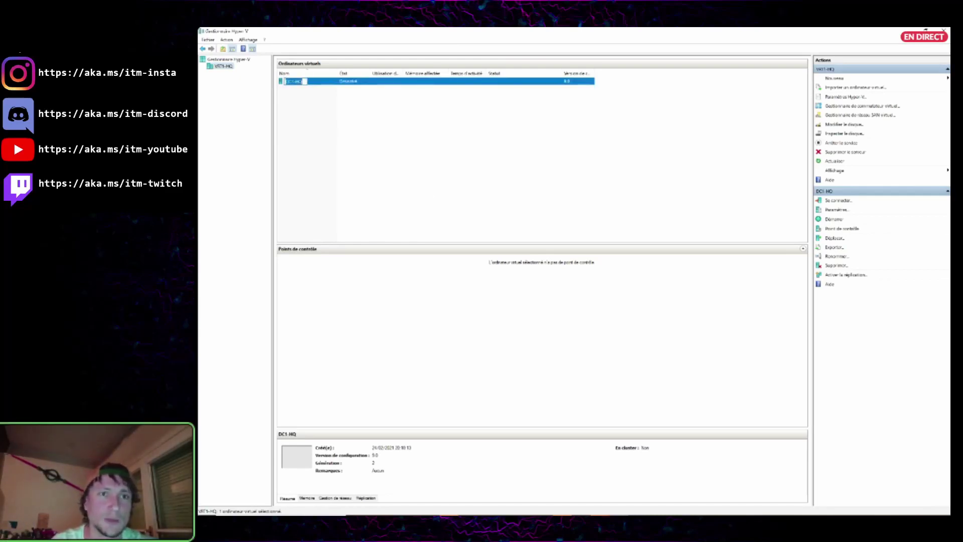
pyautogui.rightClick(312, 86)
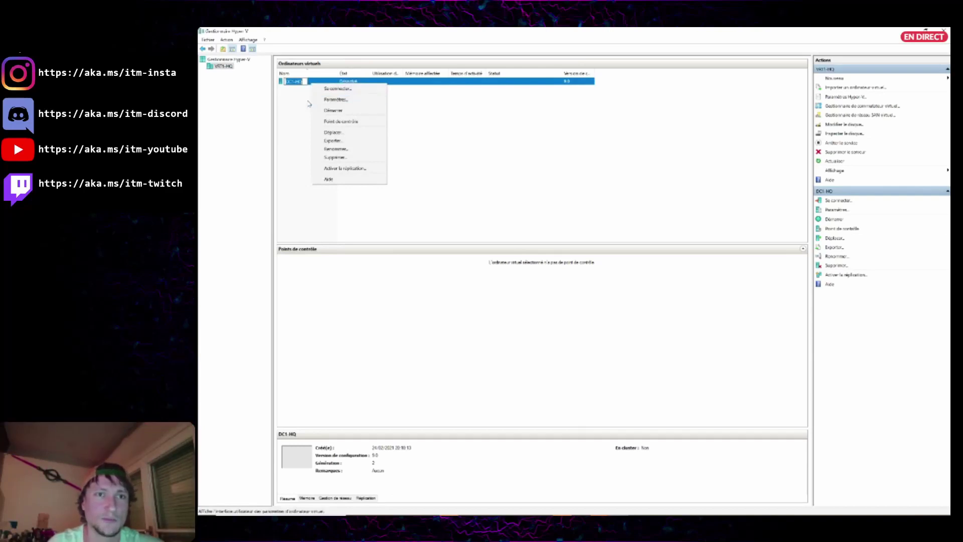
pyautogui.click(334, 96)
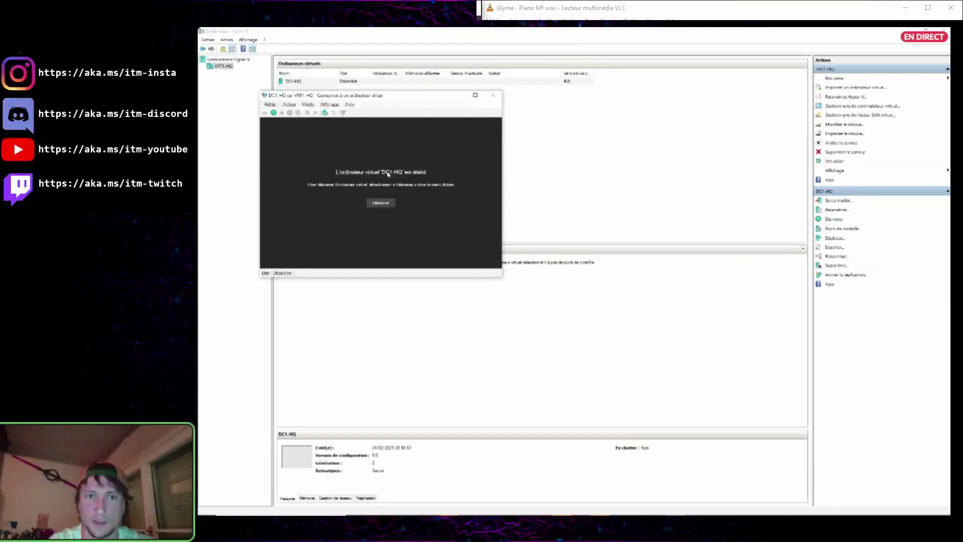
pyautogui.click(387, 202)
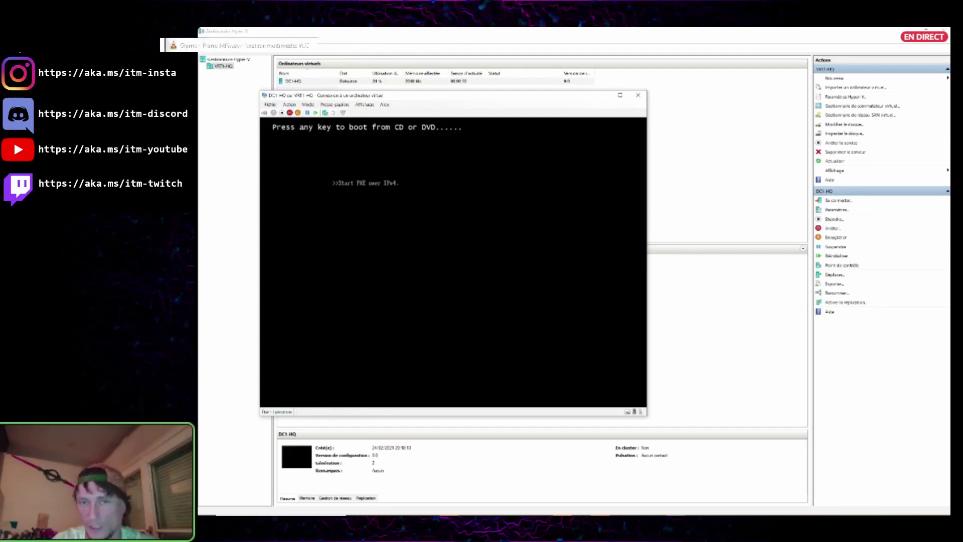
# Turn off the DC1-HQ virtual machine from its console and confirm the shutdown
pyautogui.click(282, 113)
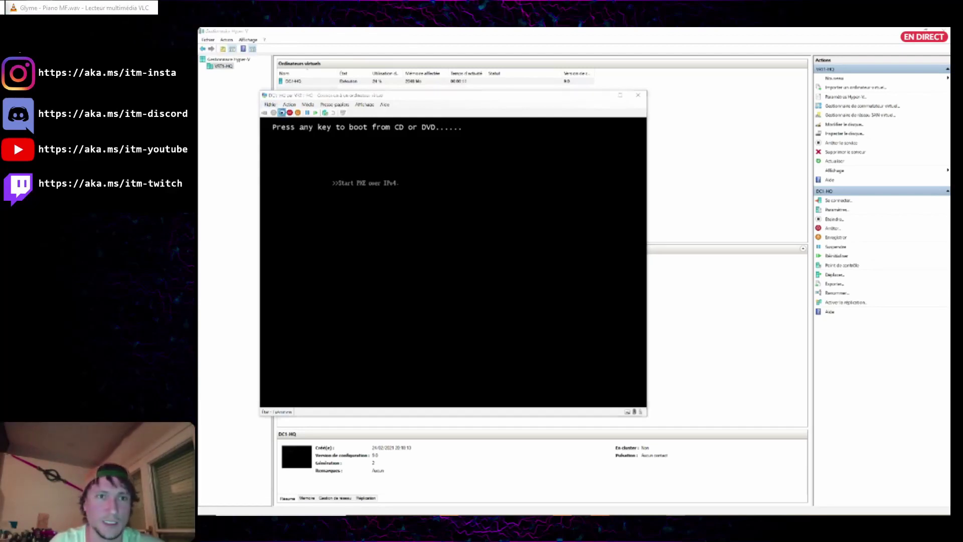
pyautogui.click(466, 273)
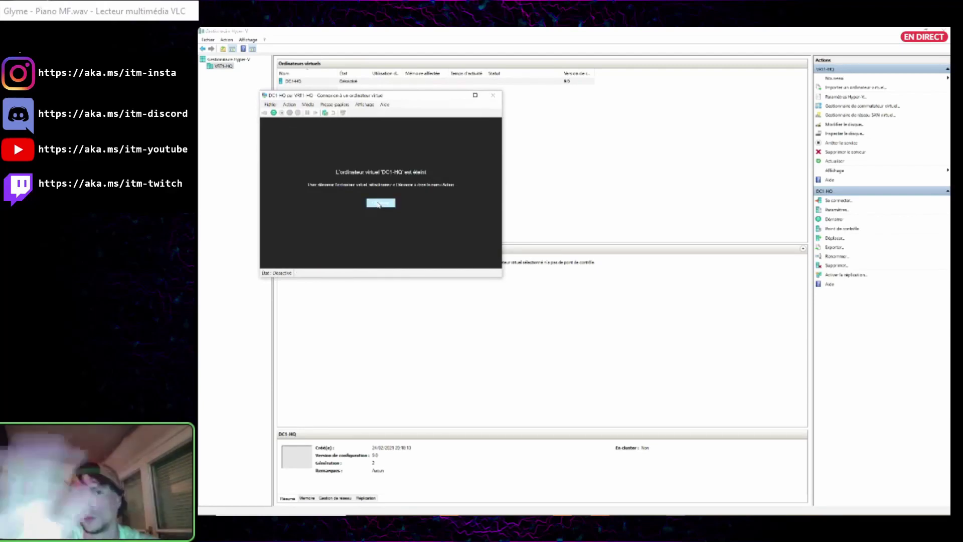
# Start the DC1-HQ virtual machine again and boot it from the Windows Server 2019 installation ISO
pyautogui.click(380, 203)
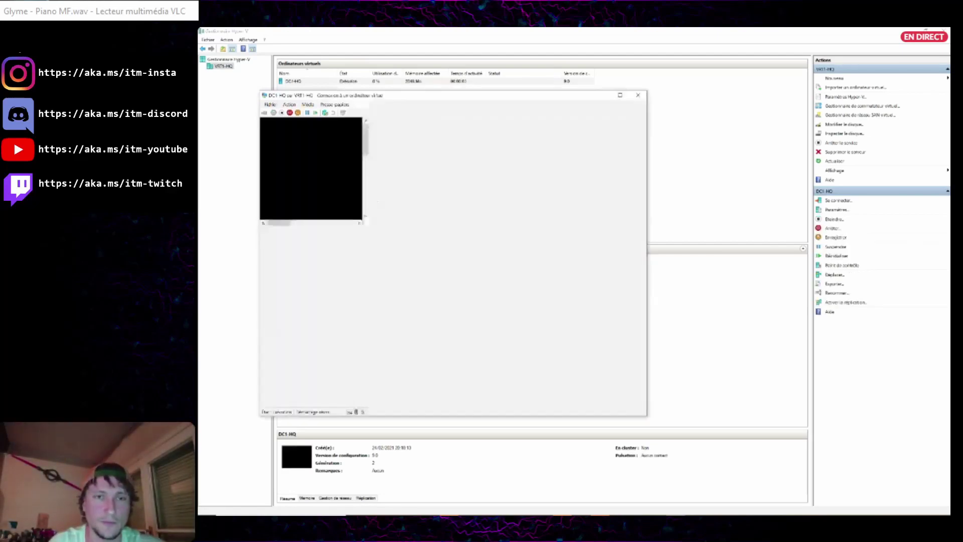
pyautogui.press('Return')
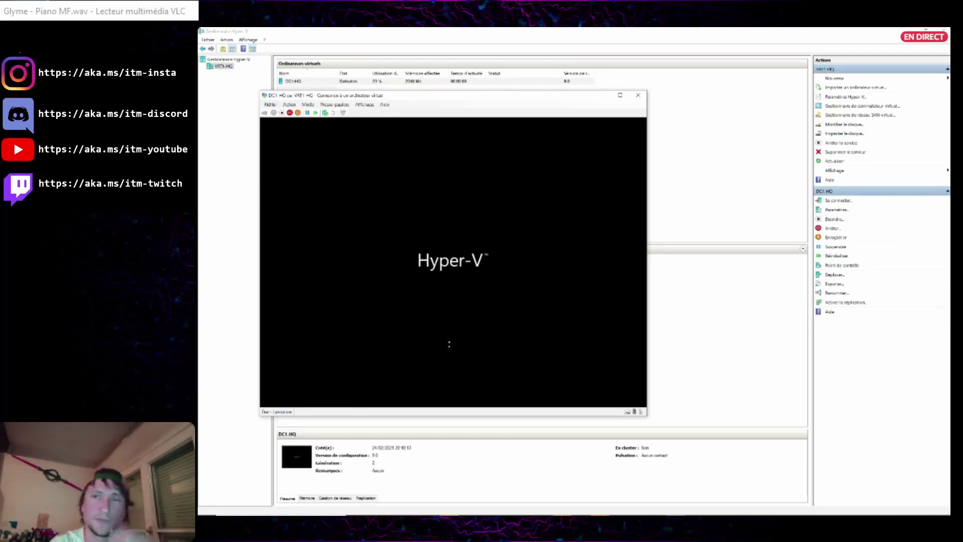
pyautogui.moveTo(525, 97); pyautogui.dragTo(769, 139)
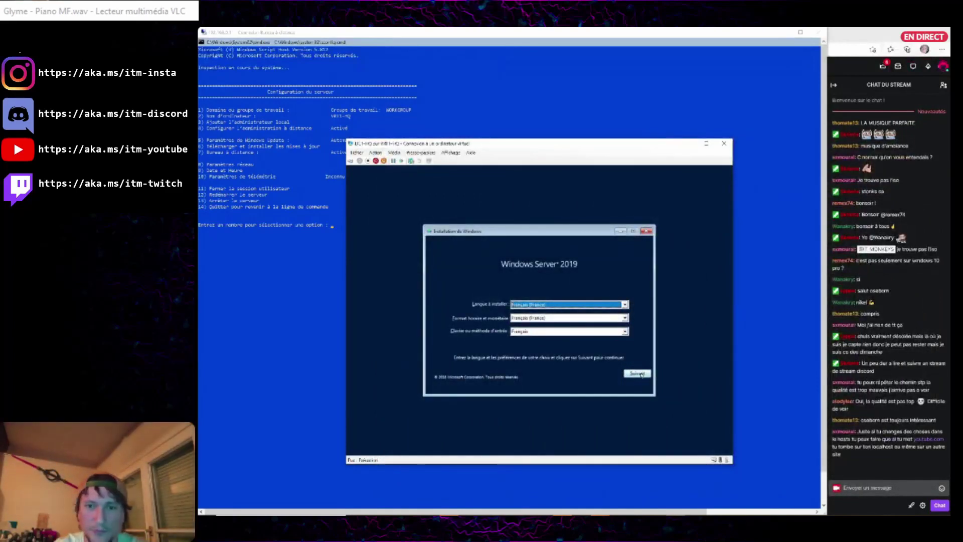
# Keep the French language, format and keyboard settings and launch the Windows Server 2019 installation
pyautogui.click(641, 374)
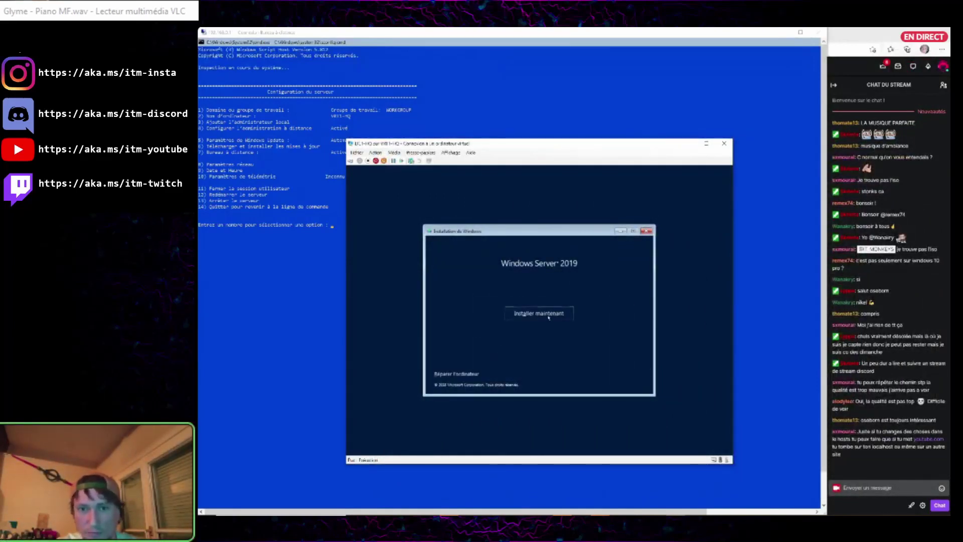
pyautogui.click(549, 316)
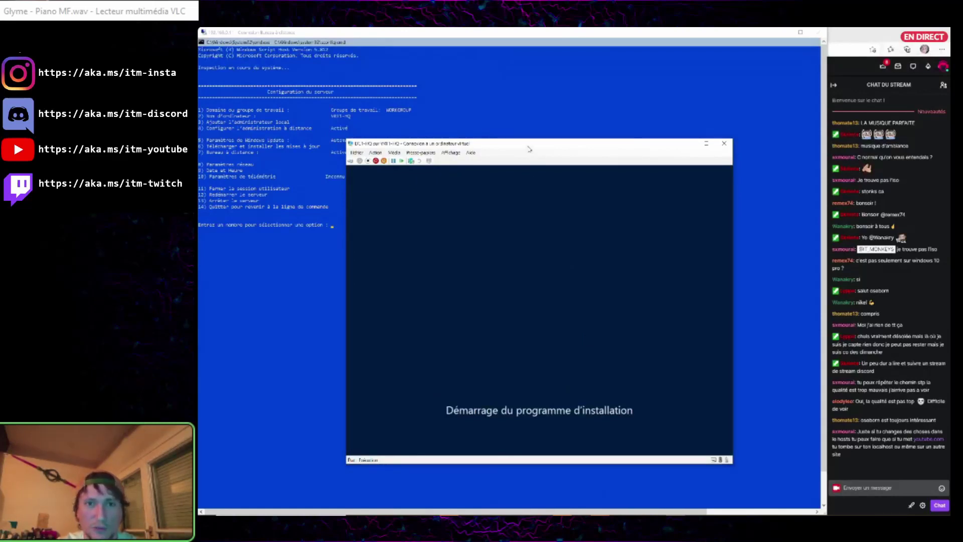
pyautogui.moveTo(529, 149); pyautogui.dragTo(415, 110)
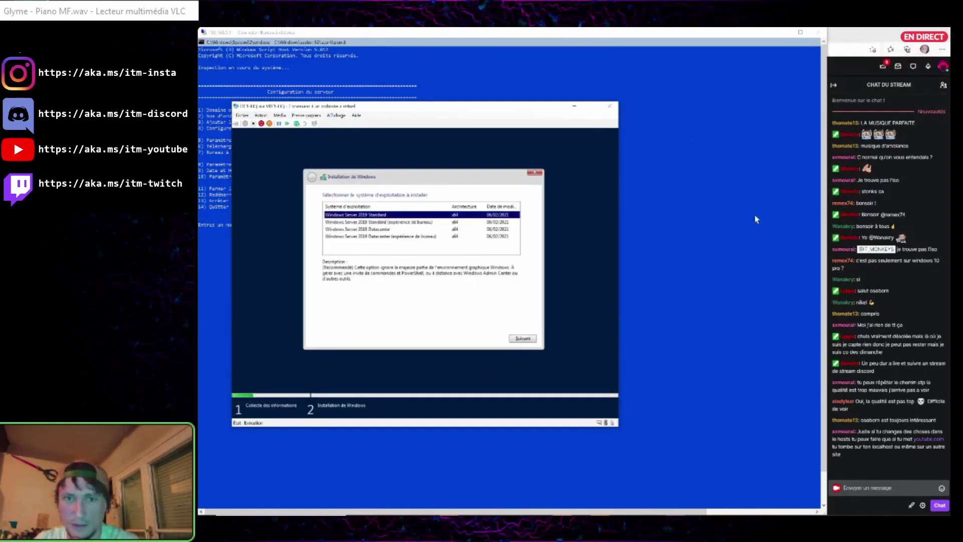
# Choose the Windows Server 2019 Datacenter (expérience de bureau) edition and accept the licence terms
pyautogui.click(374, 237)
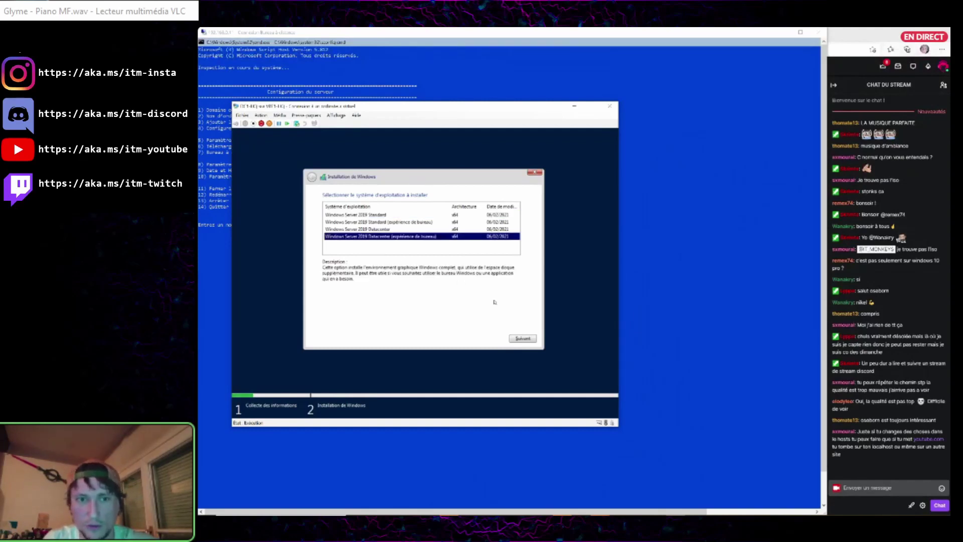
pyautogui.click(520, 340)
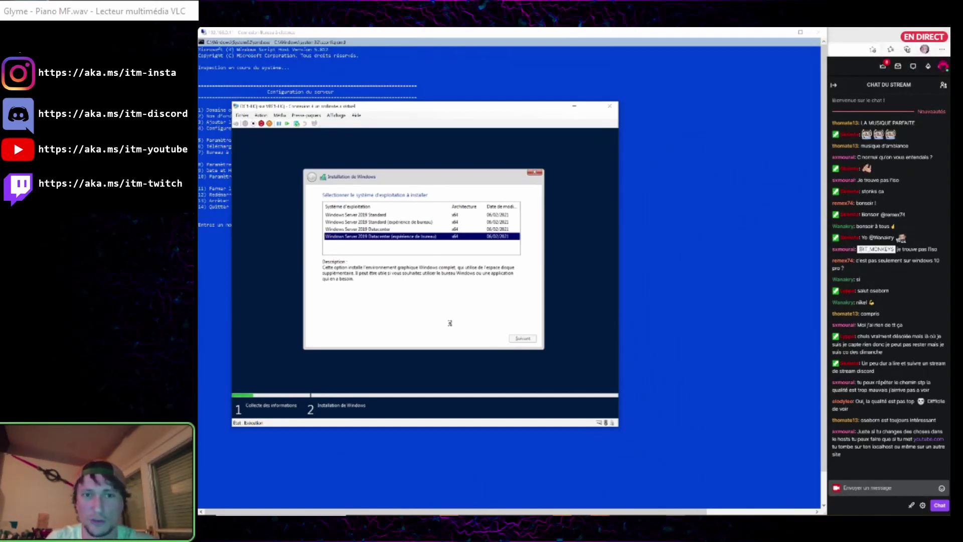
pyautogui.click(404, 321)
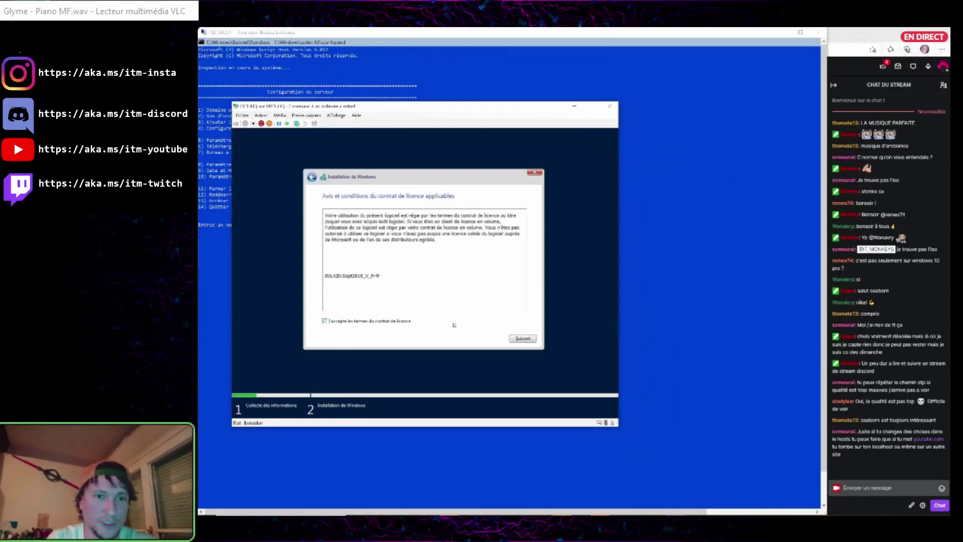
pyautogui.click(522, 340)
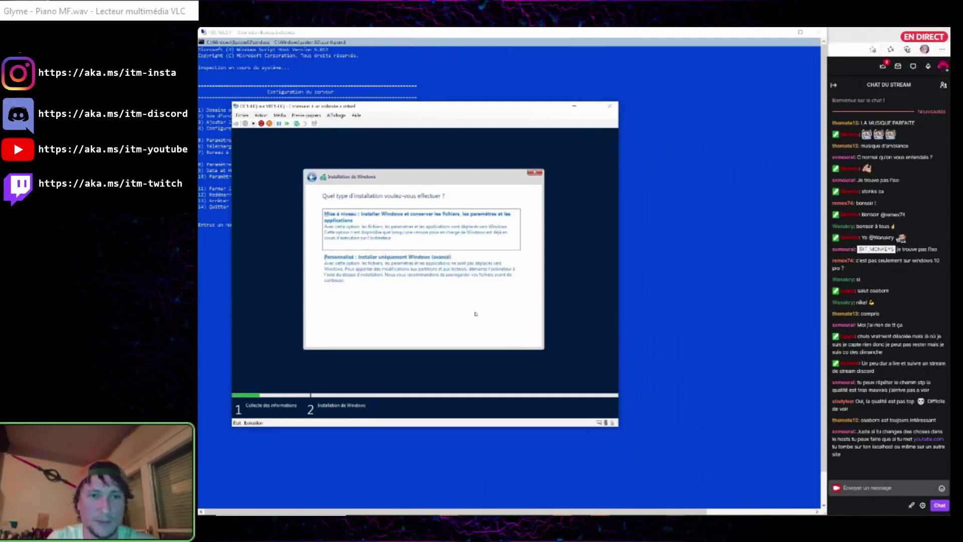
# Select the custom installation type and install Windows on the unallocated space of drive 0
pyautogui.click(436, 268)
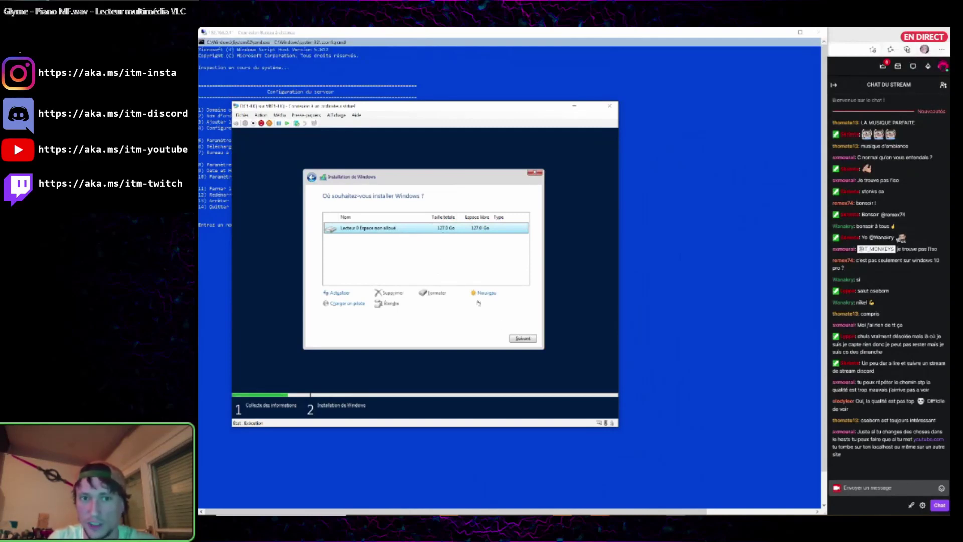
pyautogui.click(522, 339)
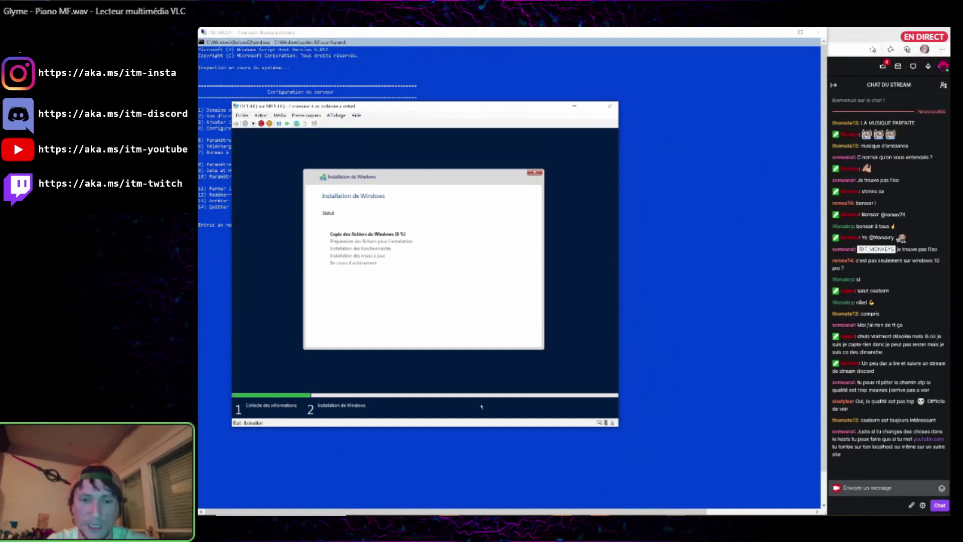
# Switch to File Explorer and go to the v$ share of the VRT1-HQ host
pyautogui.click(512, 515)
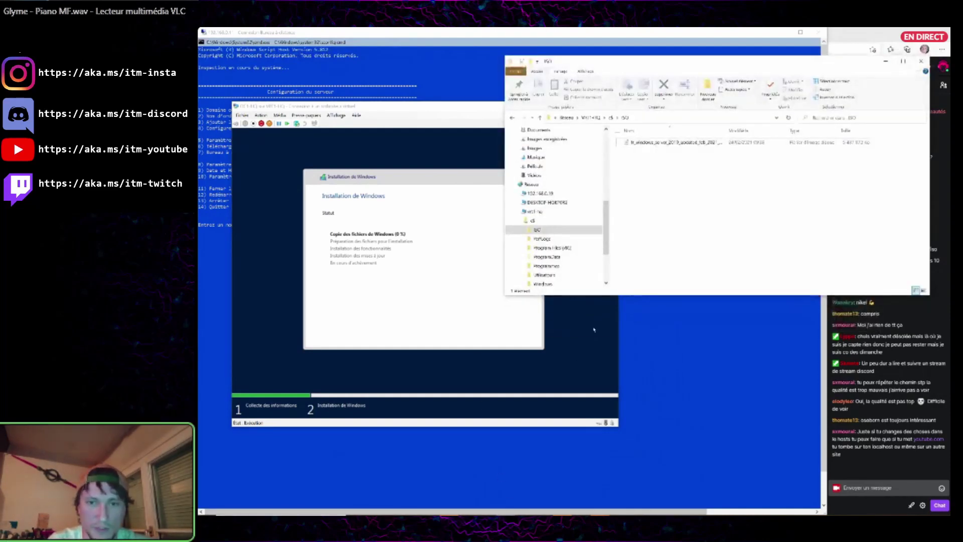
pyautogui.click(649, 118)
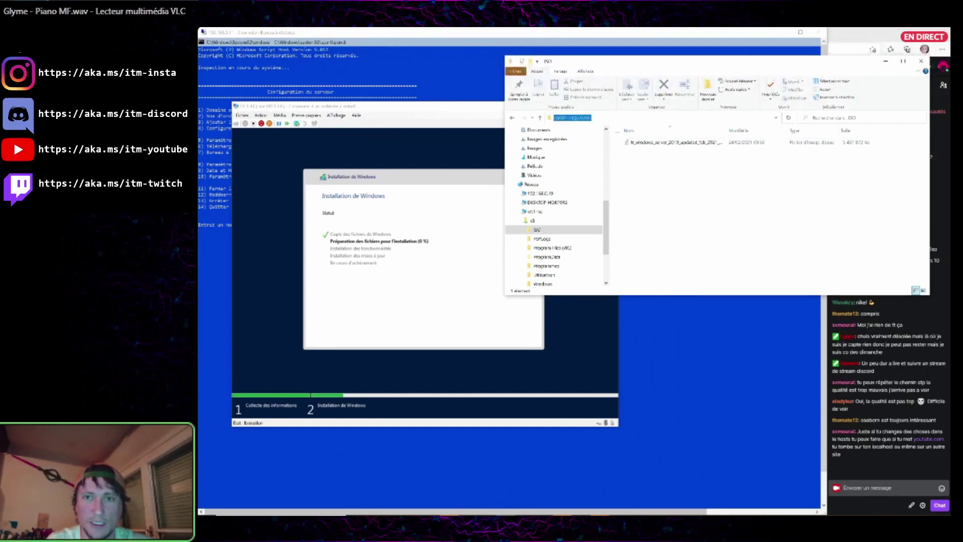
pyautogui.click(649, 119)
pyautogui.press('BackSpace')
pyautogui.press('BackSpace')
pyautogui.press('BackSpace')
pyautogui.press('BackSpace')
pyautogui.press('BackSpace')
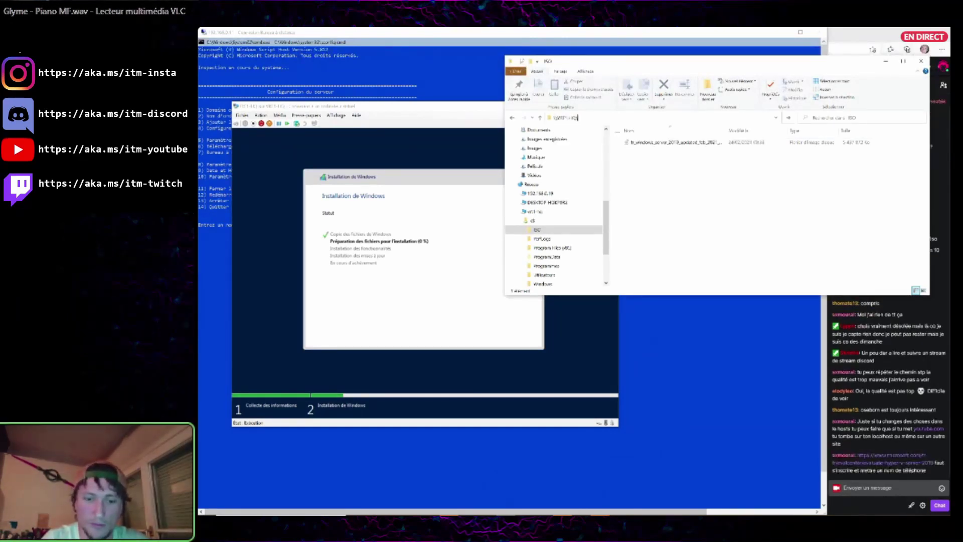
pyautogui.press('Return')
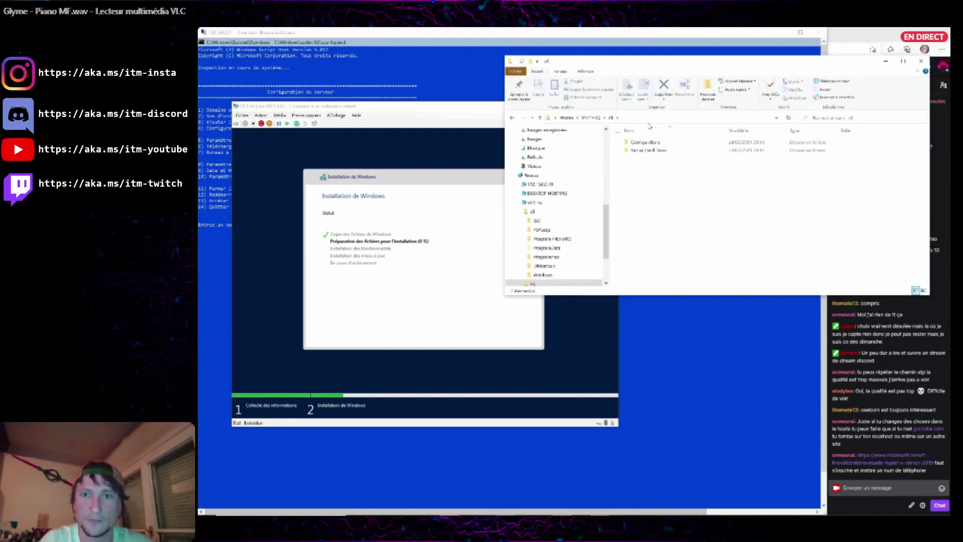
# Open the Virtual Hard Disks folder and check the size of the DC1-HQ virtual disk file
pyautogui.doubleClick(657, 151)
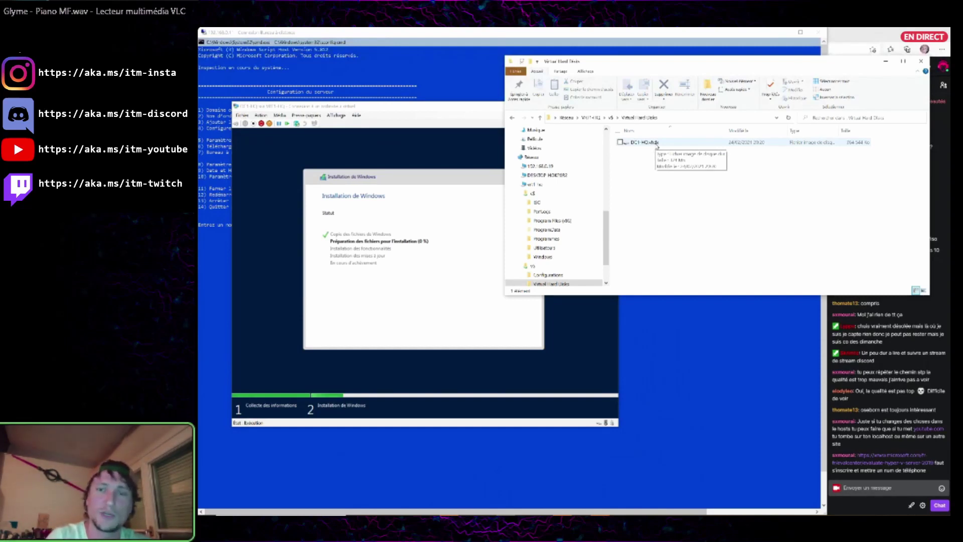
pyautogui.moveTo(457, 110); pyautogui.dragTo(430, 86)
pyautogui.click(654, 164)
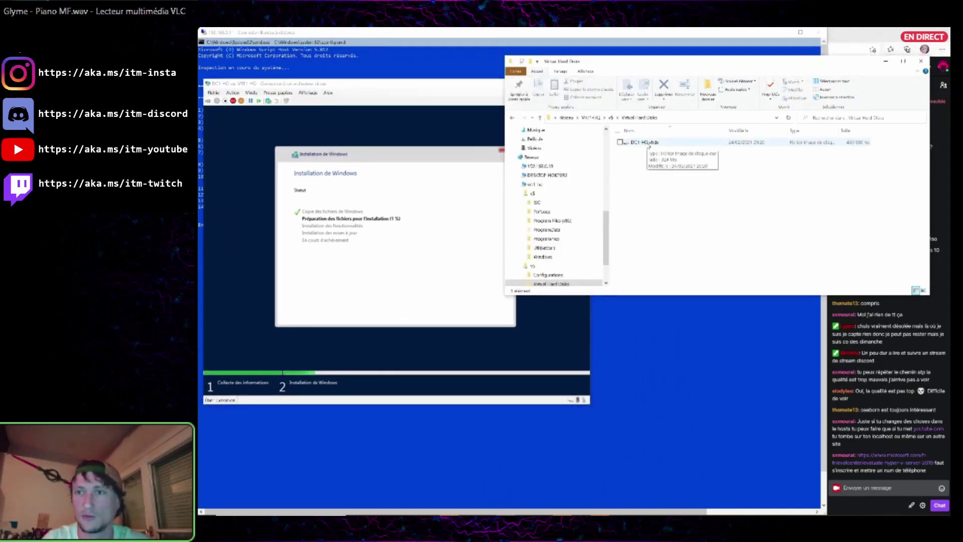
pyautogui.click(647, 144)
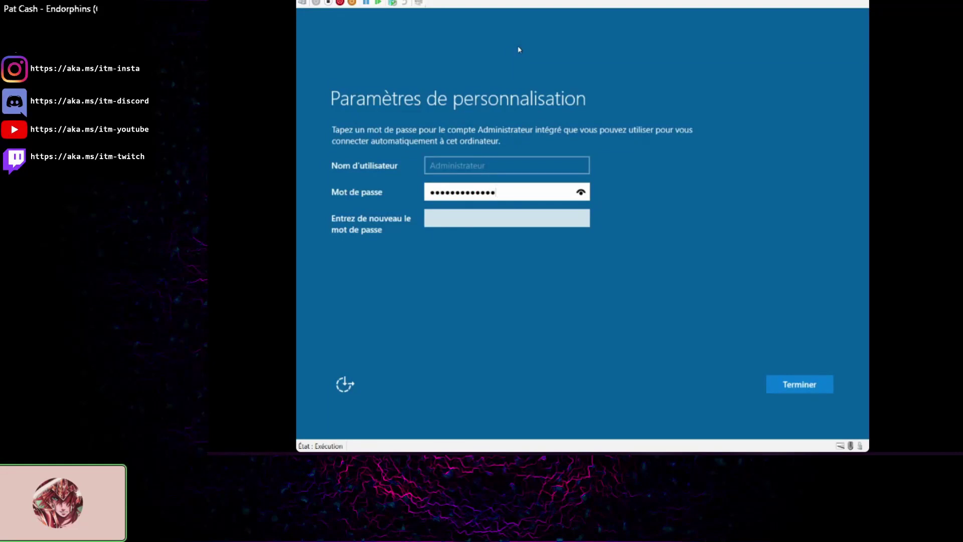
# Enter and re-enter the password for the built-in Administrateur account in the personalisation settings
pyautogui.write('•')
pyautogui.press('Tab')
pyautogui.write('•••')
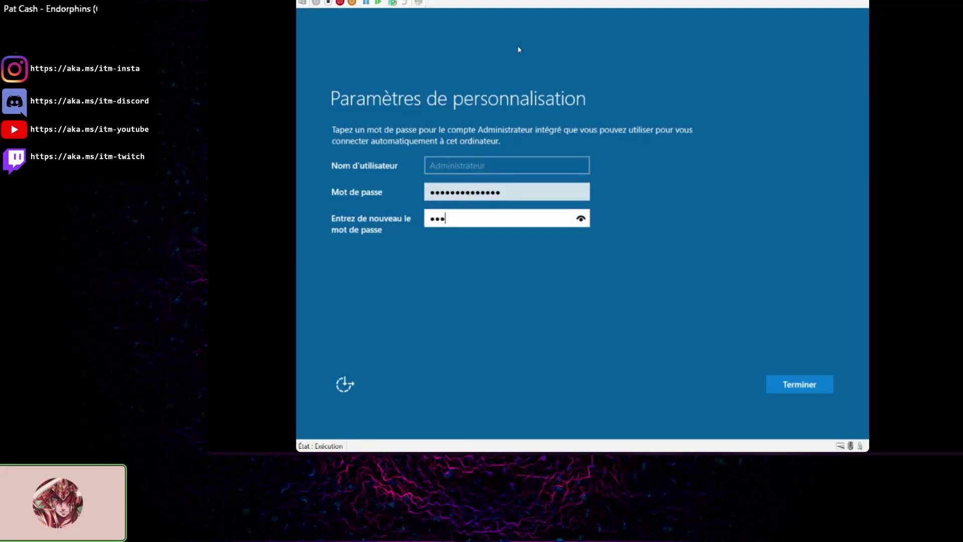
pyautogui.write('•••••••••••')
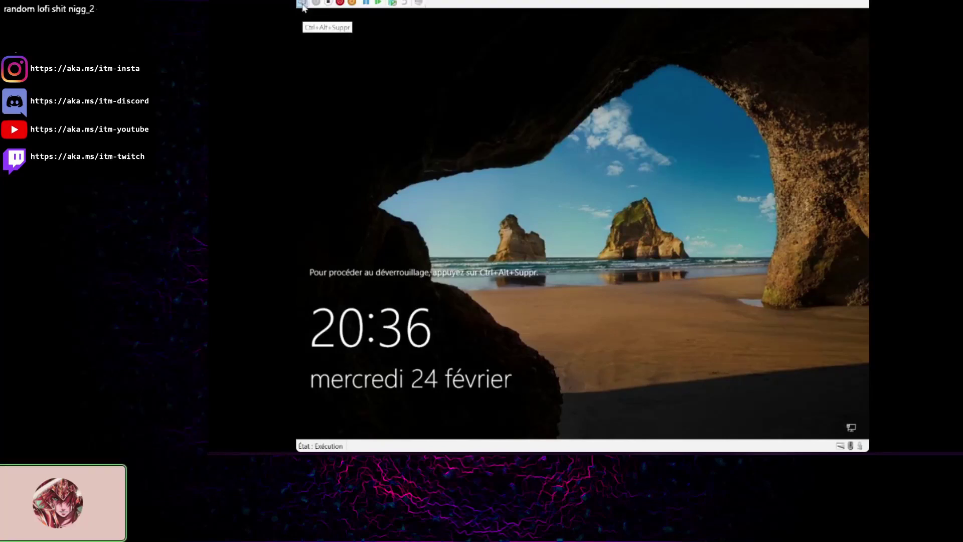
# Unlock the DC1-HQ virtual machine and sign in as Administrateur with the account password
pyautogui.click(302, 4)
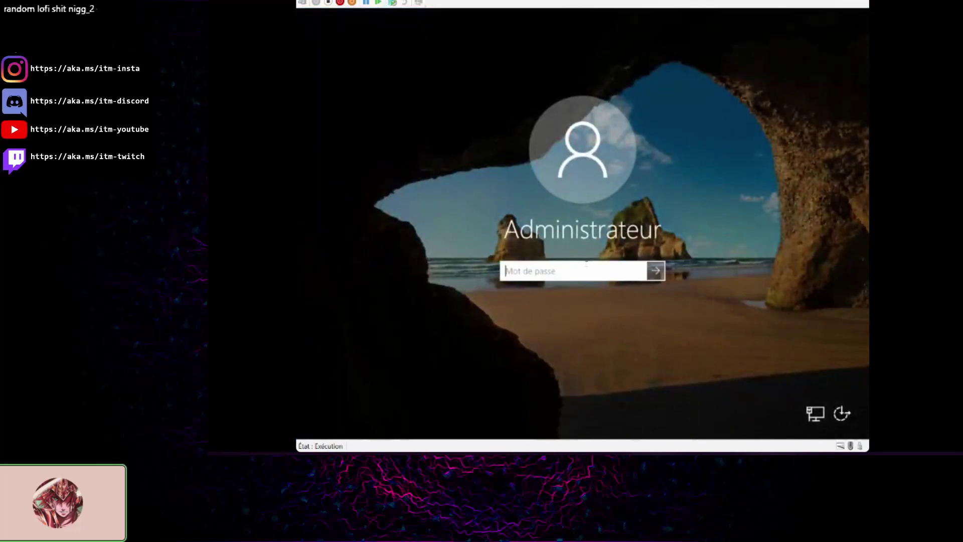
pyautogui.write('******')
pyautogui.press('Return')
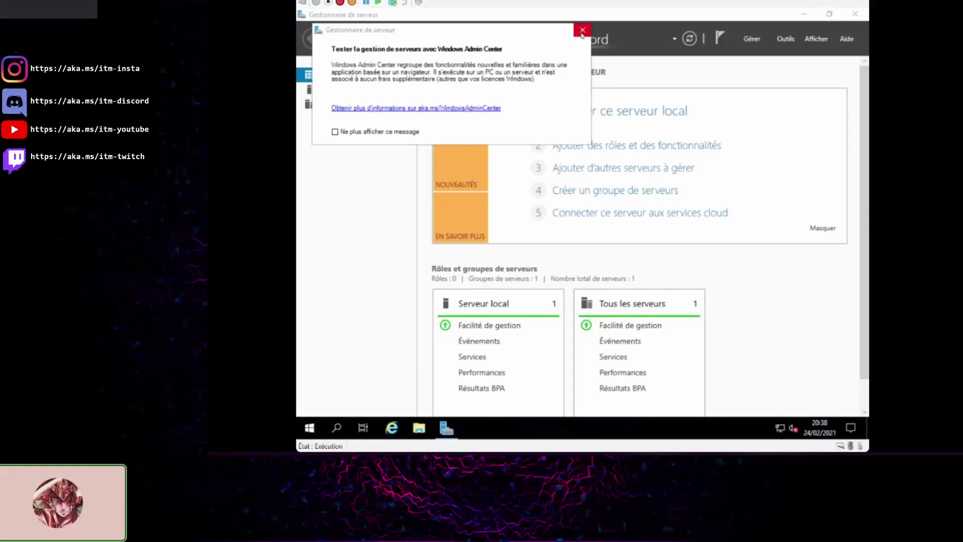
# Dismiss the Windows Admin Center message and rename the local server's computer name as DC1-HQ, keeping it in WORKGROUP
pyautogui.click(582, 32)
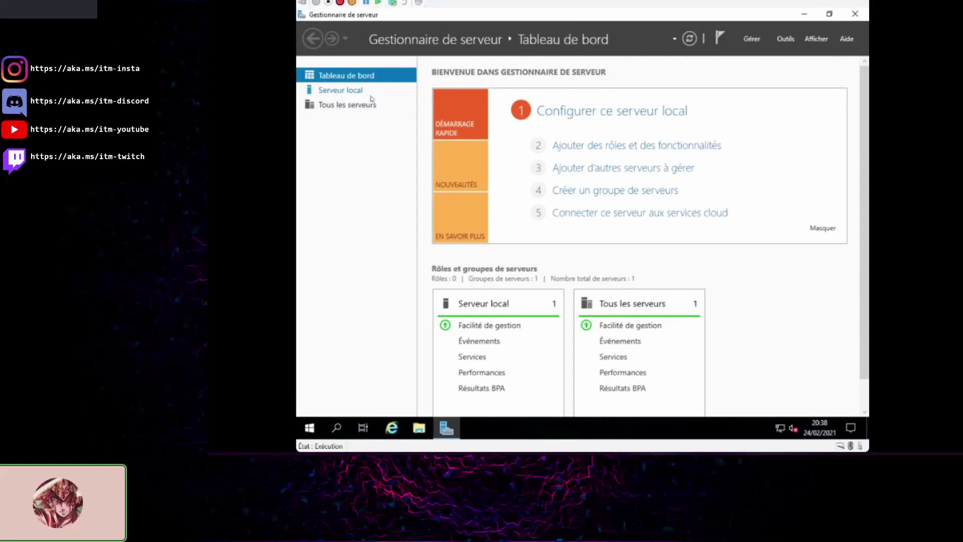
pyautogui.click(346, 92)
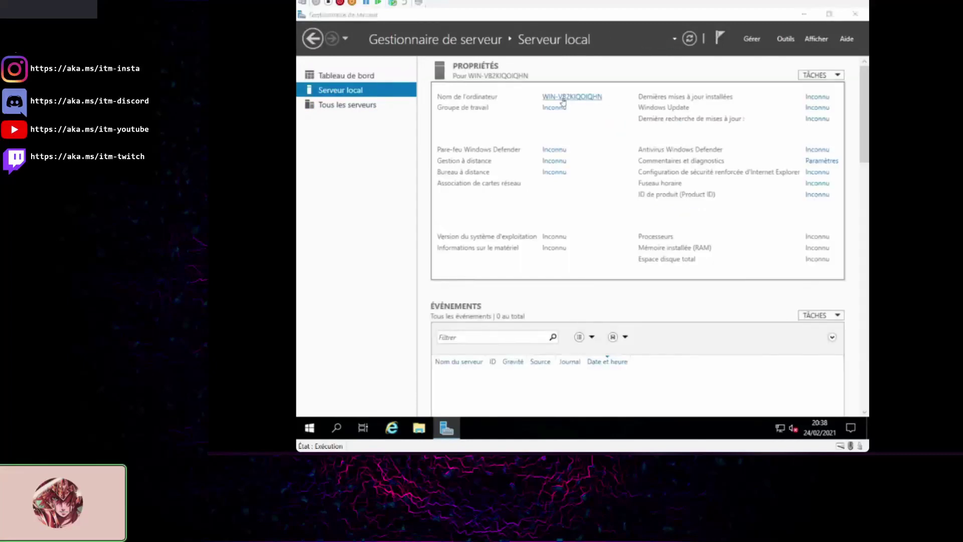
pyautogui.click(562, 98)
pyautogui.click(551, 213)
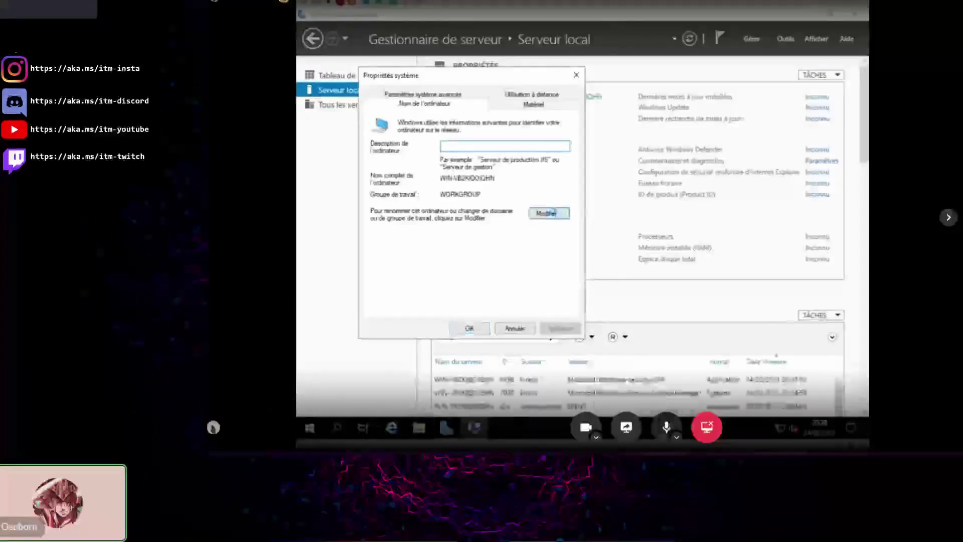
pyautogui.click(446, 157)
pyautogui.doubleClick(447, 158)
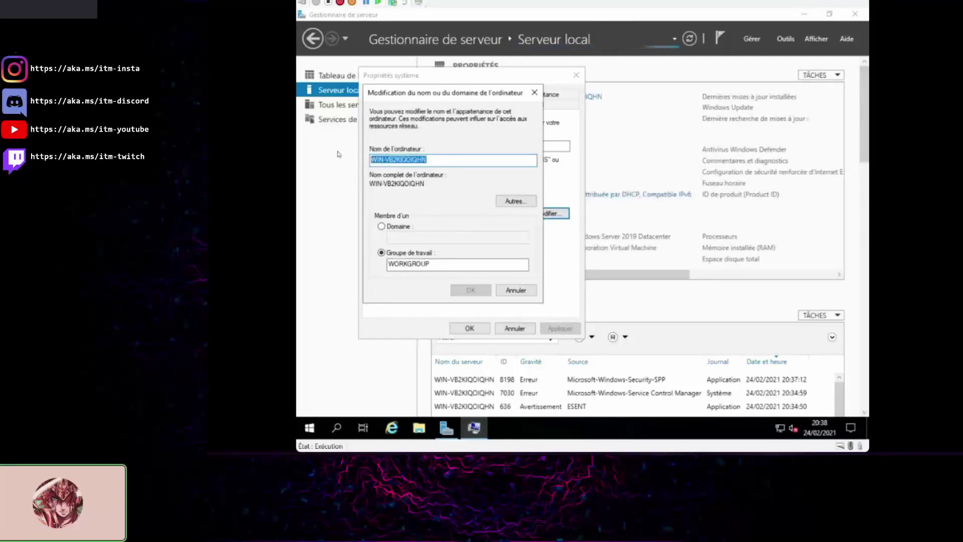
pyautogui.write('DC')
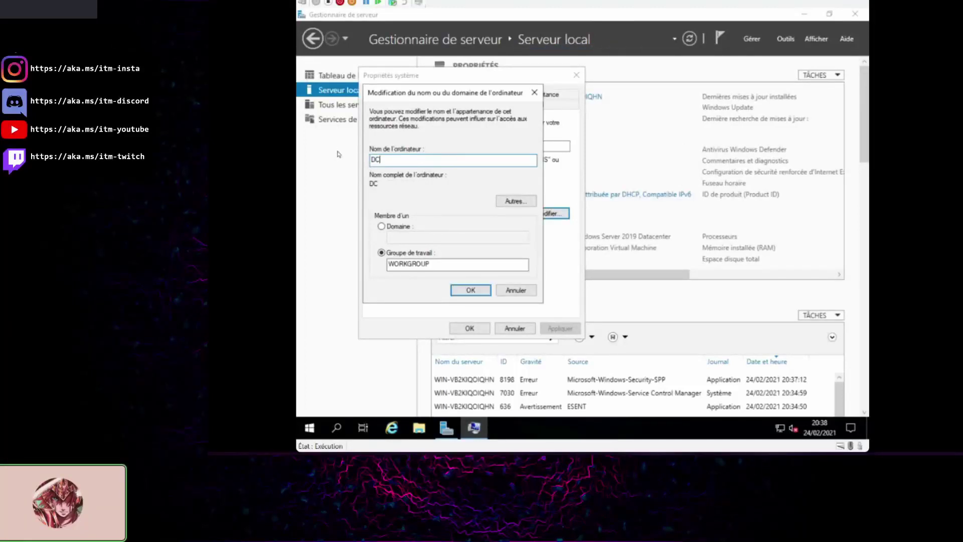
pyautogui.write('1-HQ')
pyautogui.click(464, 289)
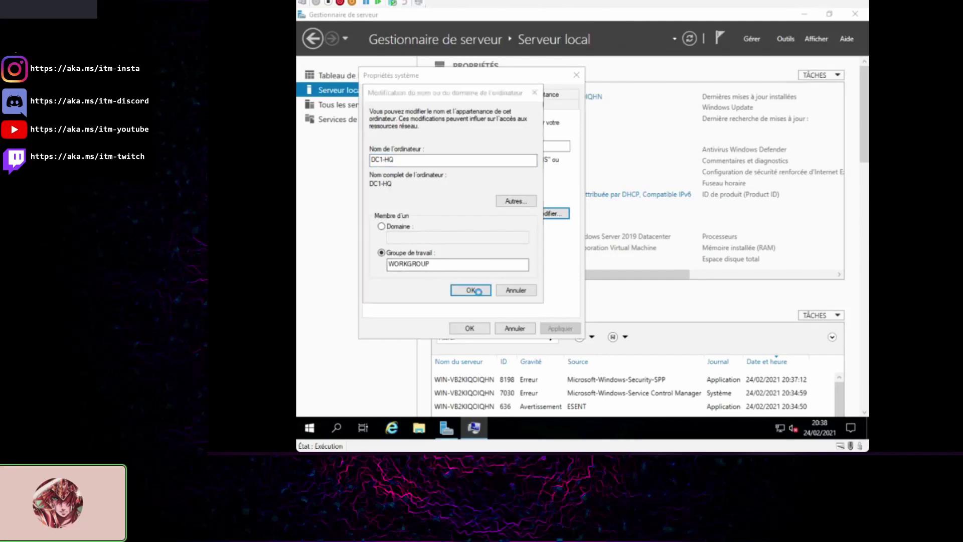
pyautogui.click(651, 233)
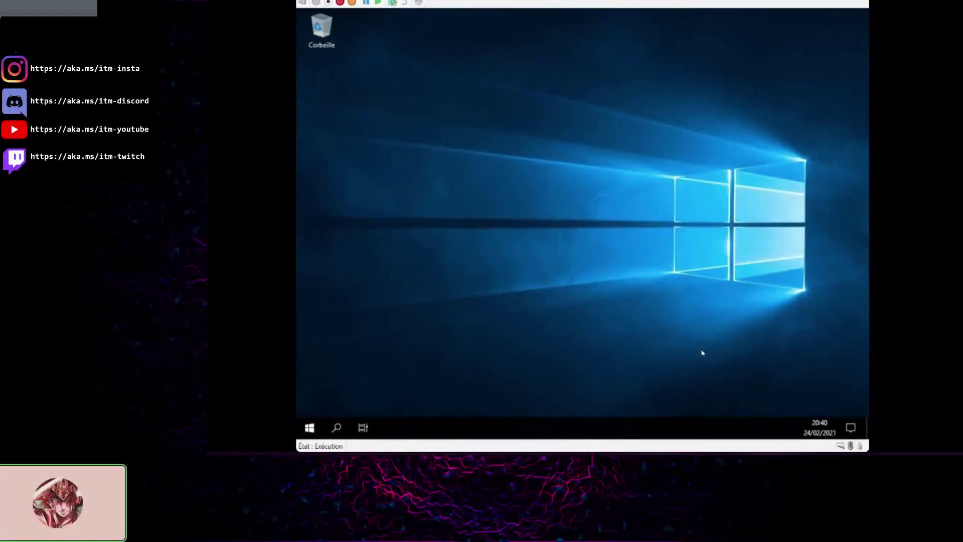
# Open the Internet Protocol Version 4 (TCP/IPv4) properties of the Ethernet adapter from the network settings
pyautogui.rightClick(780, 426)
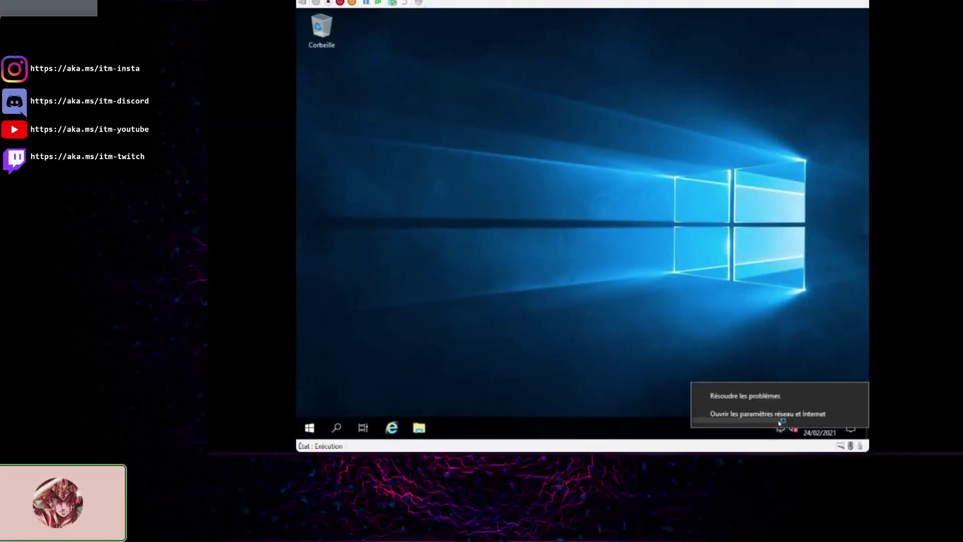
pyautogui.click(775, 414)
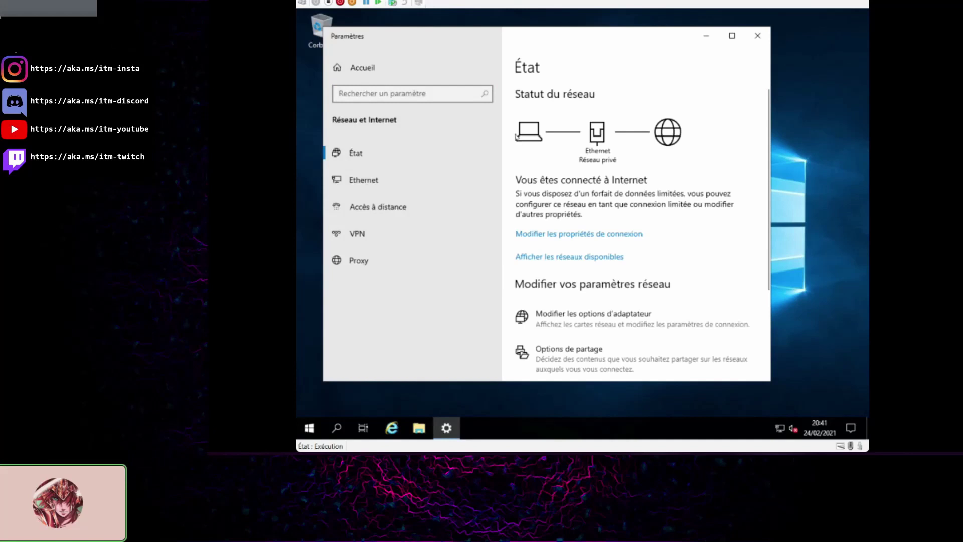
pyautogui.click(607, 132)
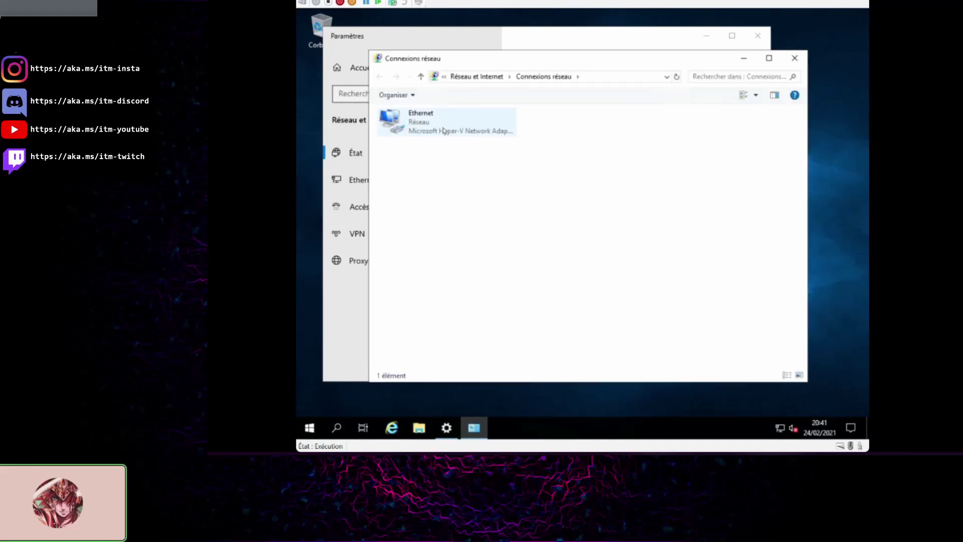
pyautogui.rightClick(444, 129)
pyautogui.click(477, 235)
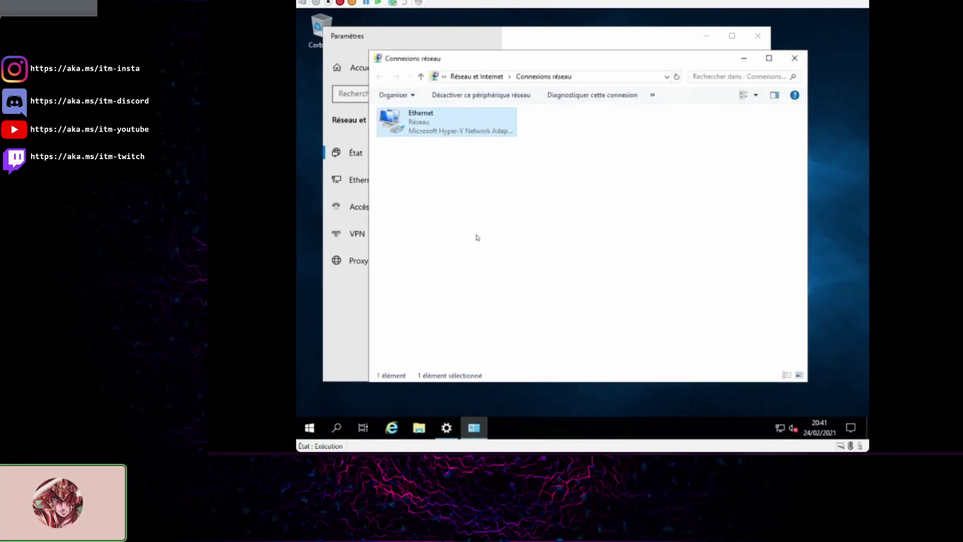
pyautogui.doubleClick(476, 226)
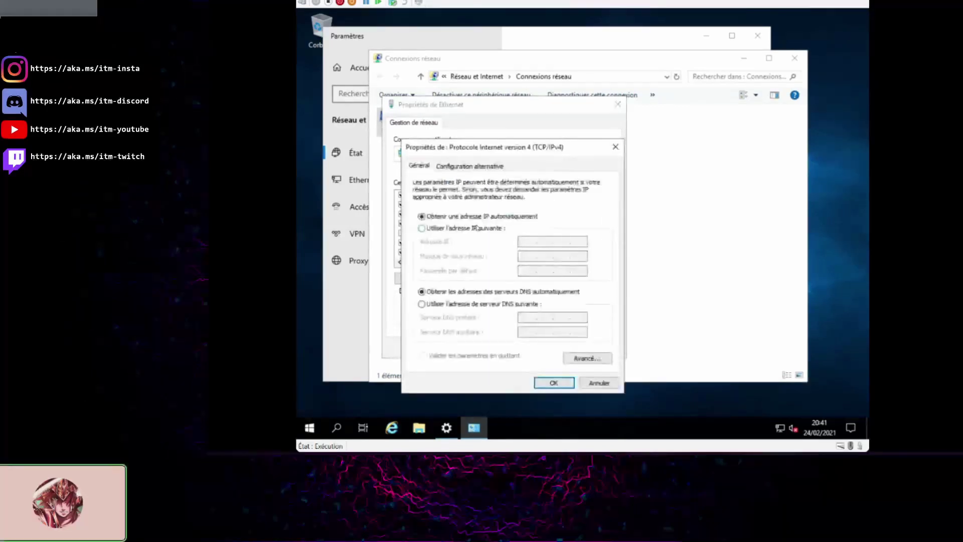
# Assign the Ethernet adapter the static IP address 192.168.0.21 with subnet mask 255.255.255.0 and default gateway 192.168.0.1
pyautogui.click(471, 230)
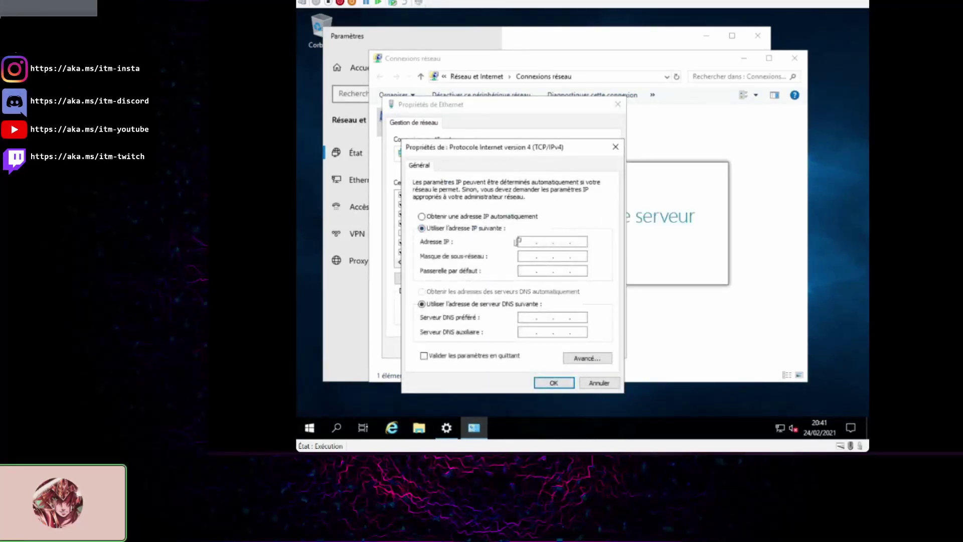
pyautogui.write('192 . 168 . 0 . 21')
pyautogui.click(526, 261)
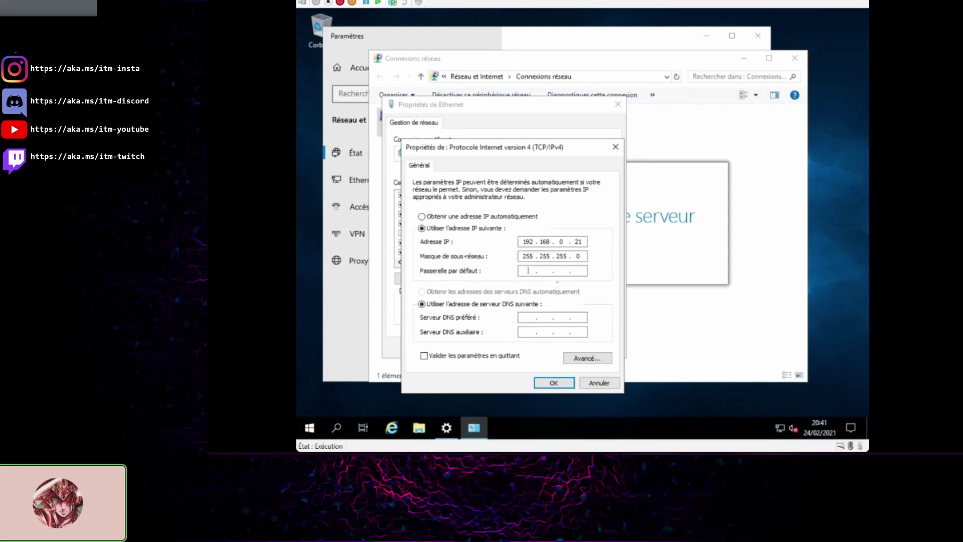
pyautogui.write('192.168.0')
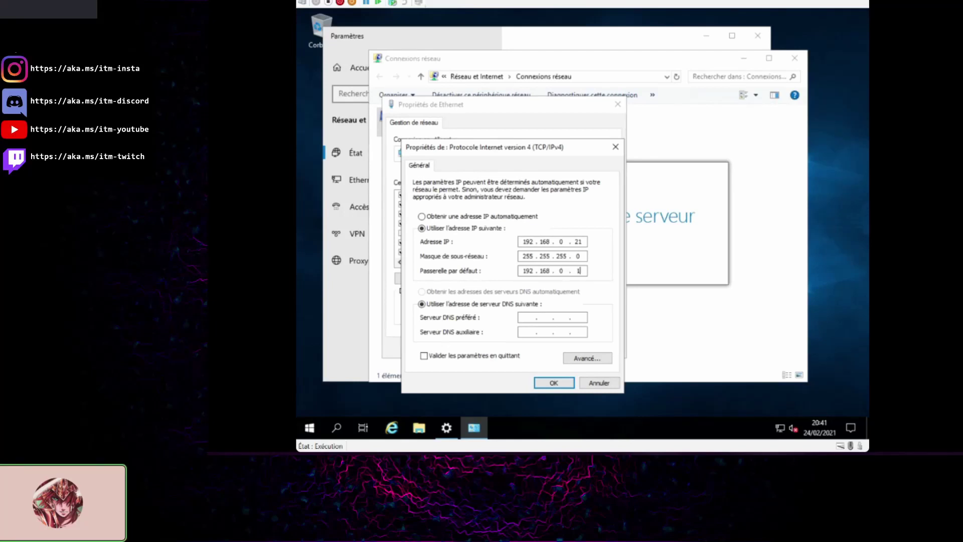
pyautogui.press('Tab')
pyautogui.press('Tab')
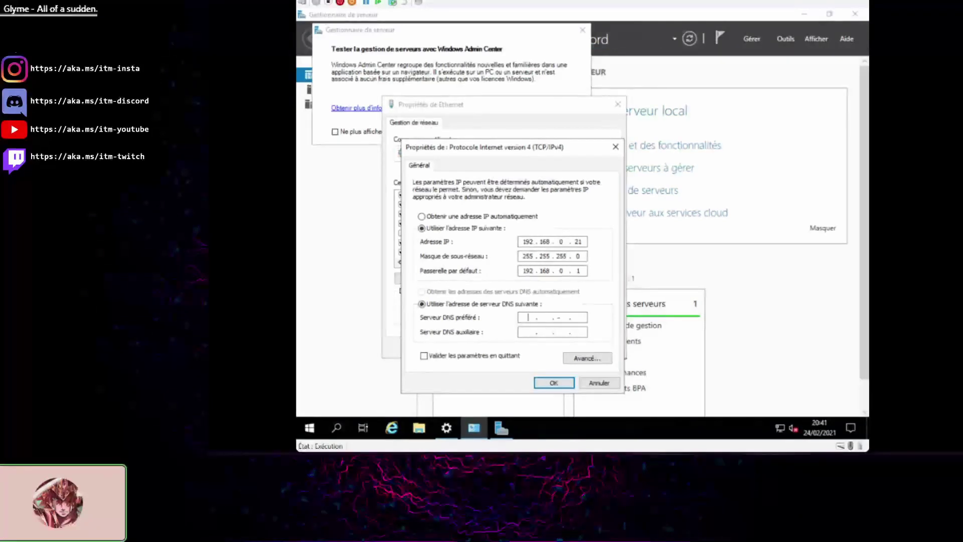
# Set the preferred DNS server to 127.0.0.1, apply the Ethernet properties and close the network connections window
pyautogui.write('127 . 0 ')
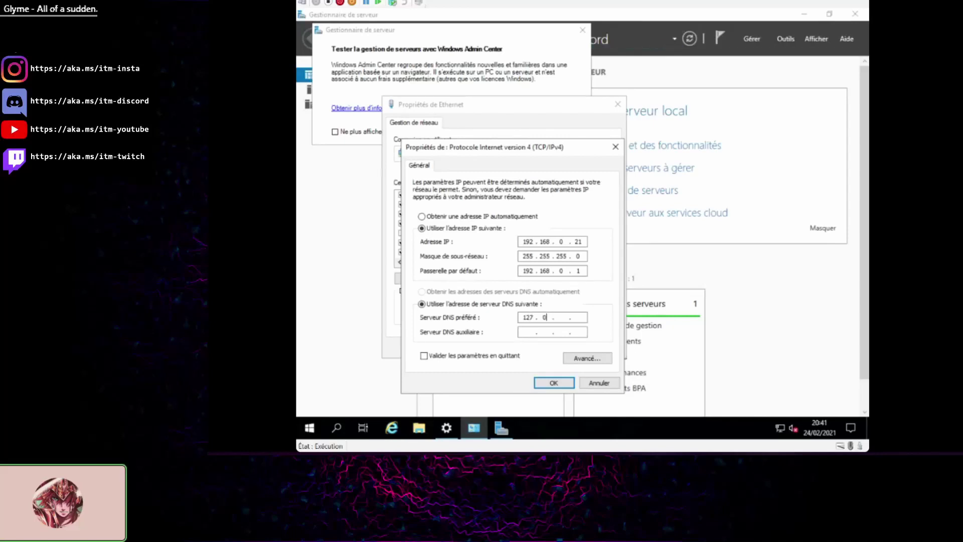
pyautogui.write('. 0 .')
pyautogui.moveTo(213, 428)
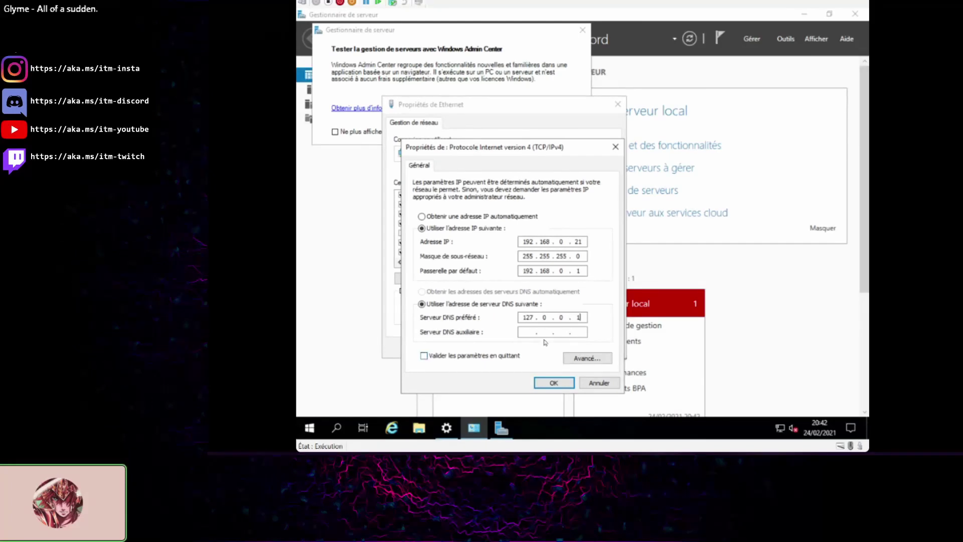
pyautogui.click(556, 385)
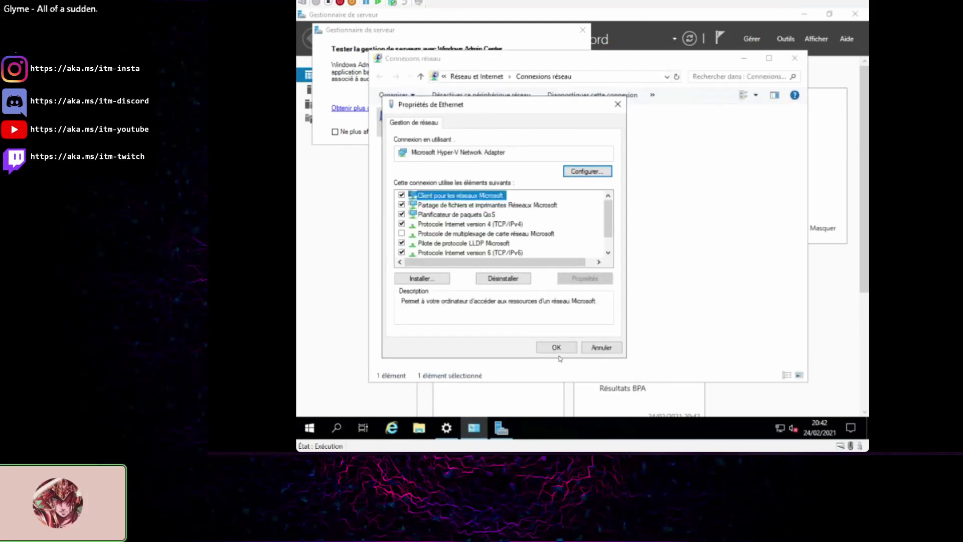
pyautogui.click(557, 347)
pyautogui.click(795, 58)
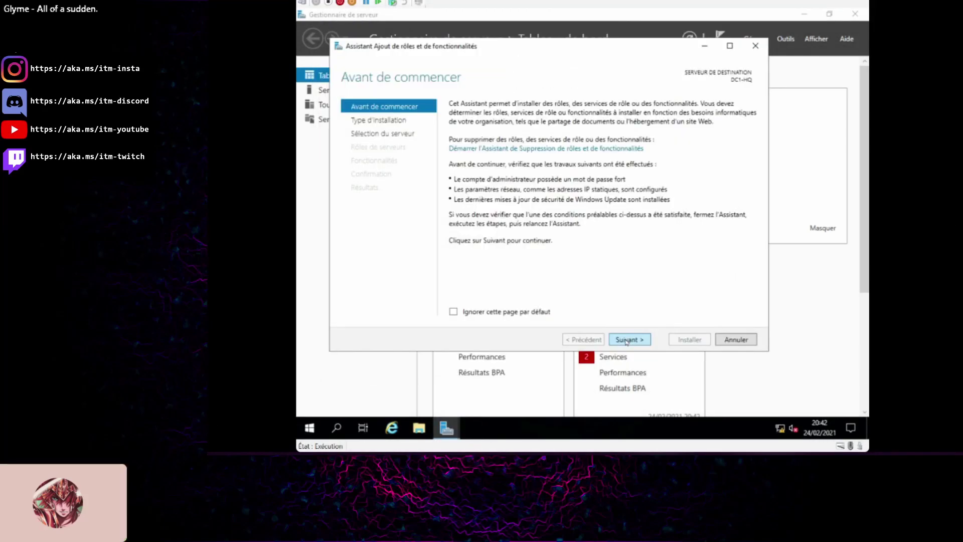
pyautogui.click(626, 340)
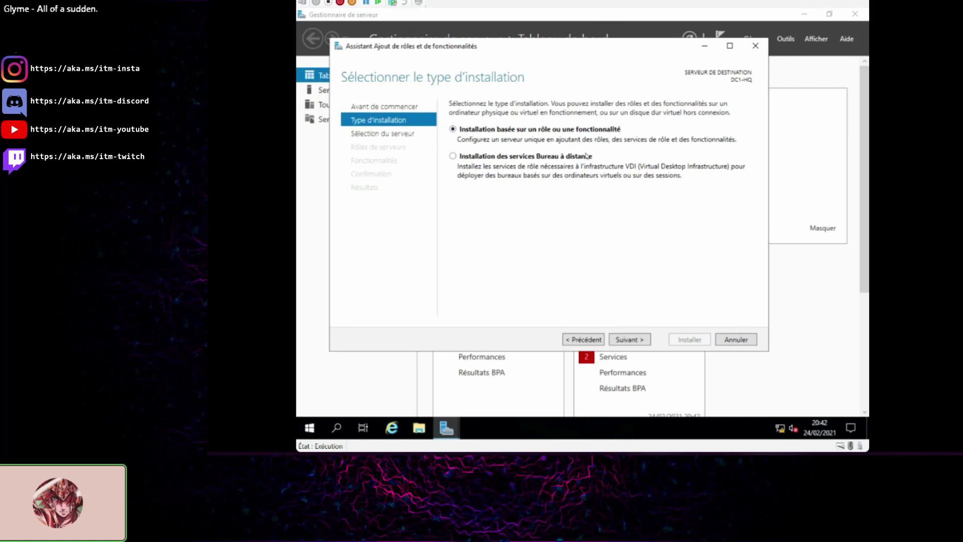
pyautogui.click(636, 341)
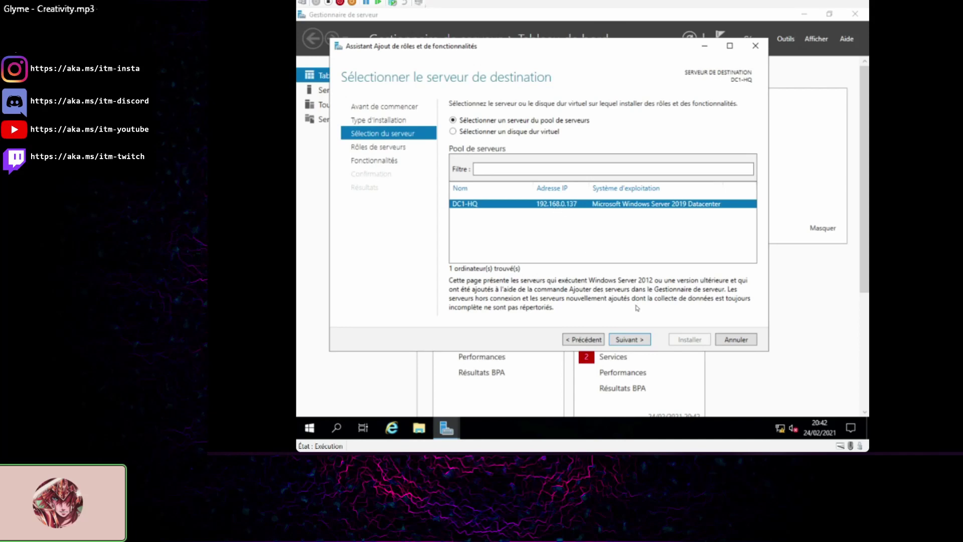
pyautogui.click(732, 341)
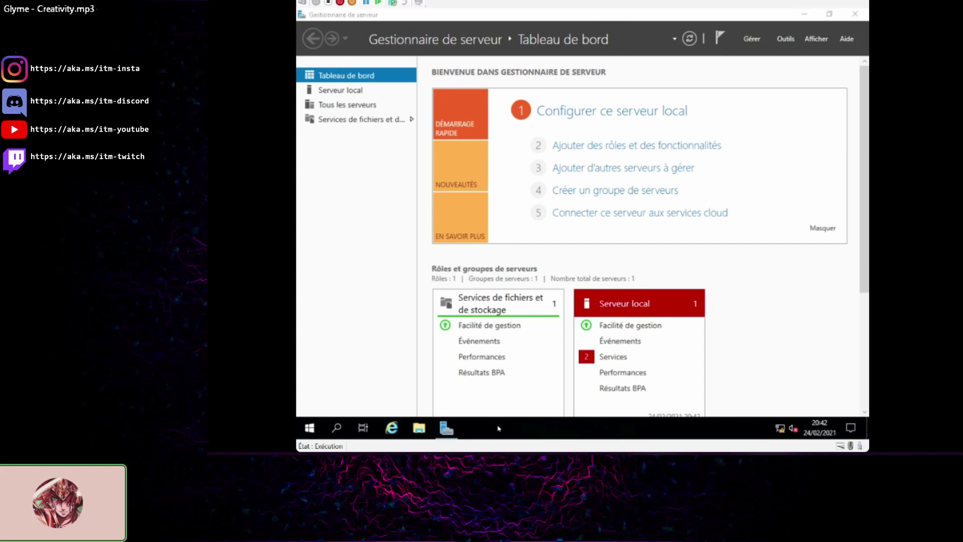
# Check the server's IP configuration by running ipconfig in a command prompt, closing the prompt when finished
pyautogui.press('super+r')
pyautogui.write('cmd')
pyautogui.press('Return')
pyautogui.write('ipconfig')
pyautogui.press('Return')
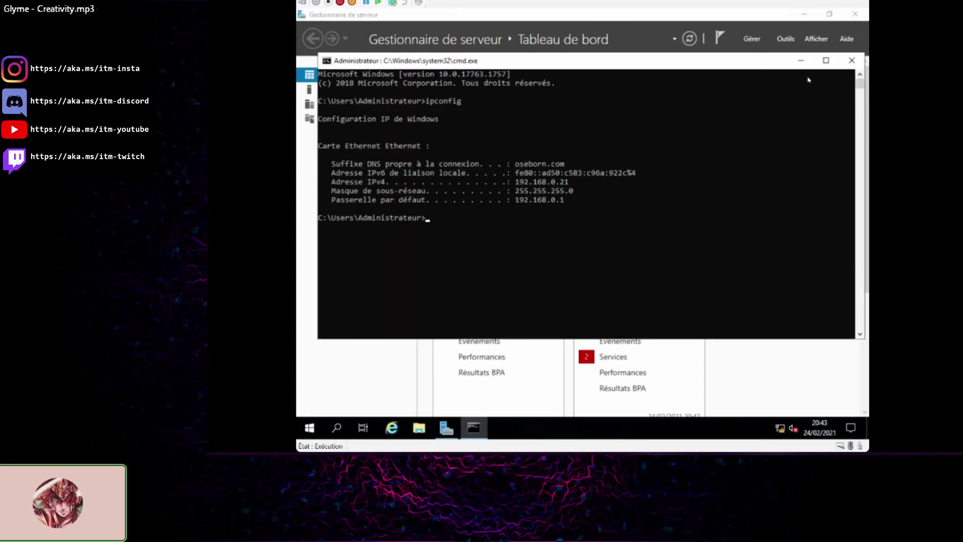
pyautogui.click(853, 60)
# Restart Server Manager and set up a role-based installation in the Add Roles and Features wizard with DC1-HQ as destination server
pyautogui.click(856, 13)
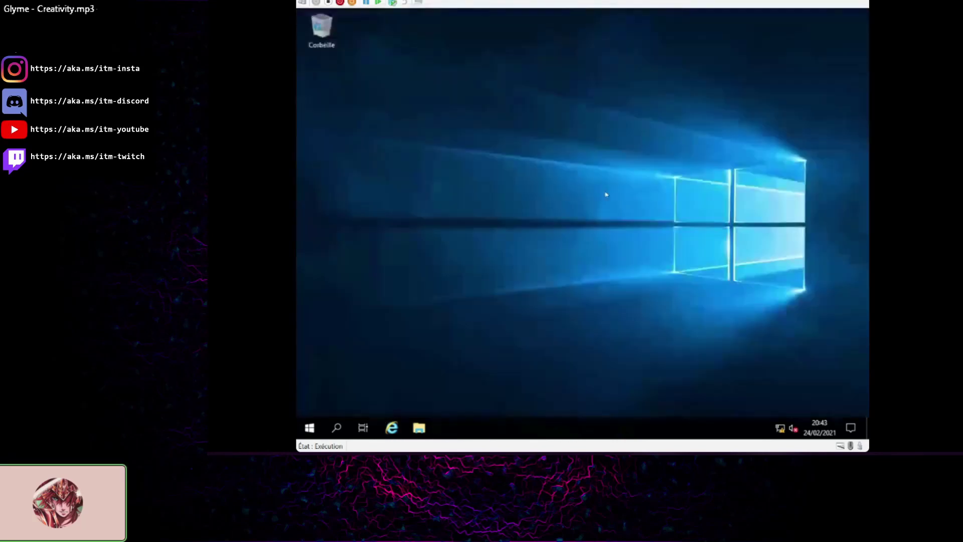
pyautogui.click(310, 427)
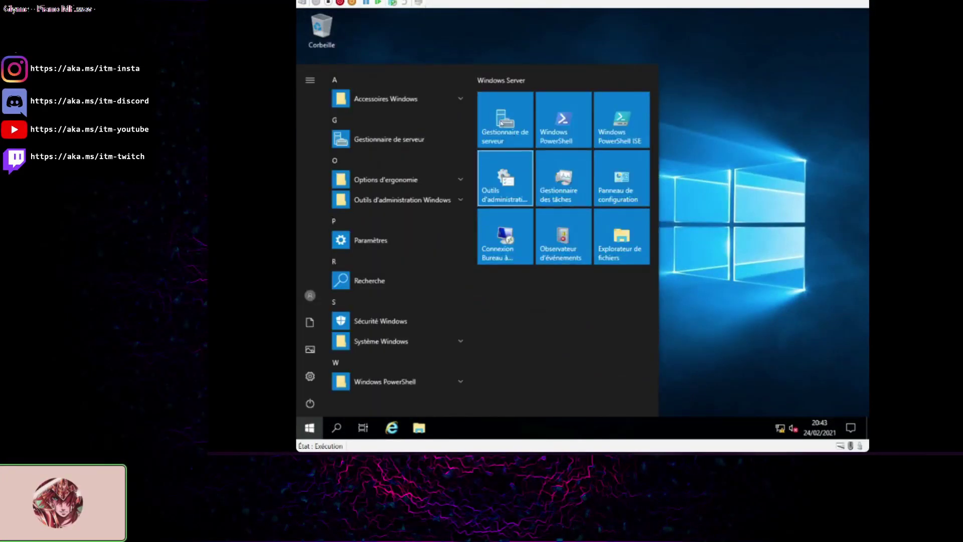
pyautogui.click(502, 126)
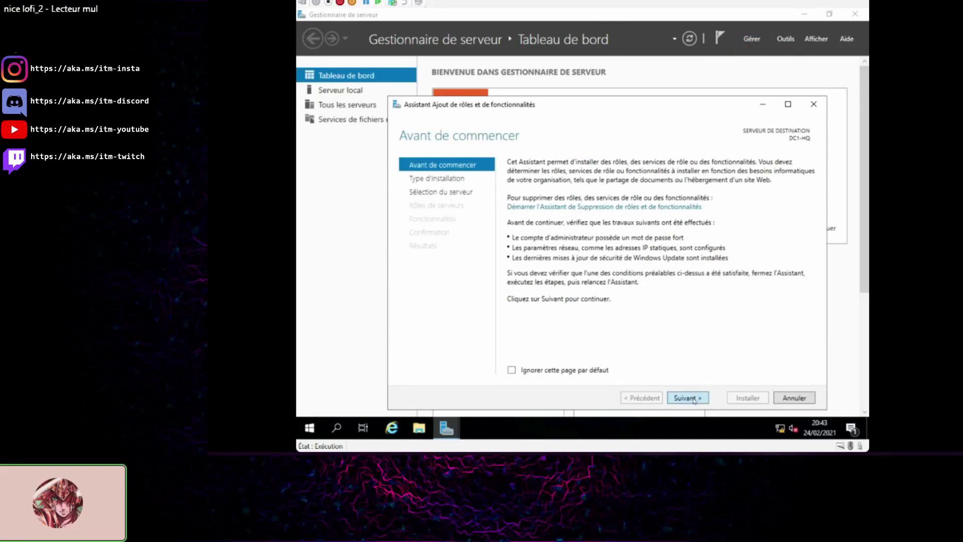
pyautogui.click(694, 397)
pyautogui.click(694, 396)
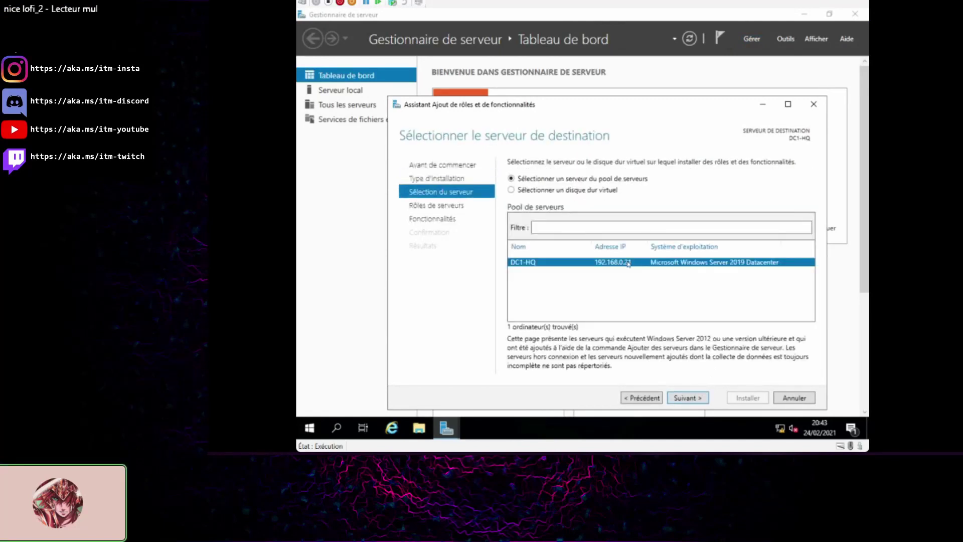
pyautogui.click(685, 399)
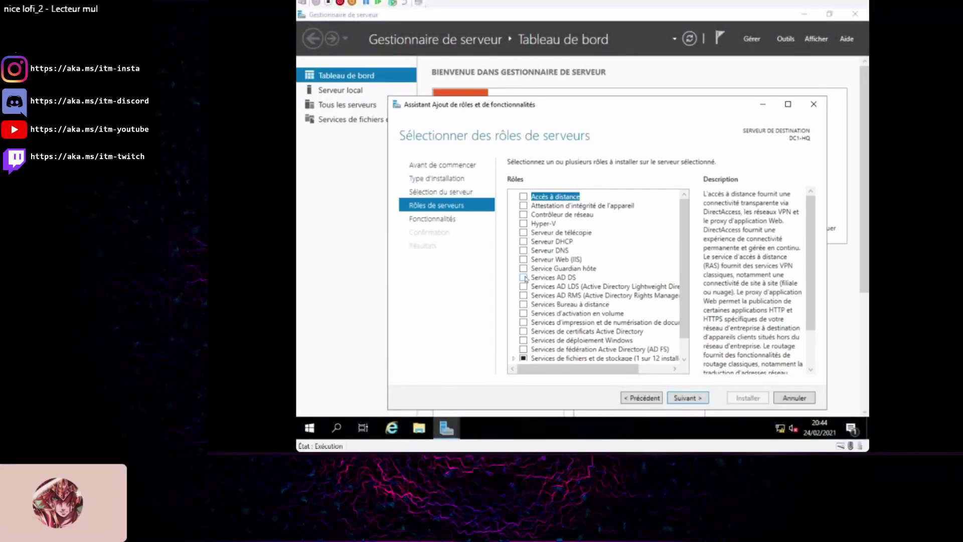
# Select the AD DS role with its required features and management tools, keeping the default features through to the confirmation page
pyautogui.click(524, 278)
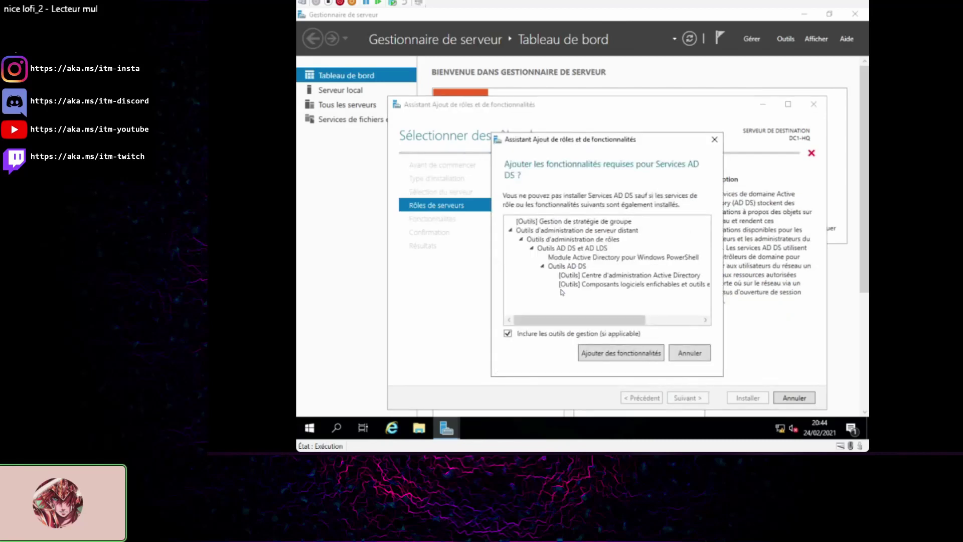
pyautogui.click(605, 357)
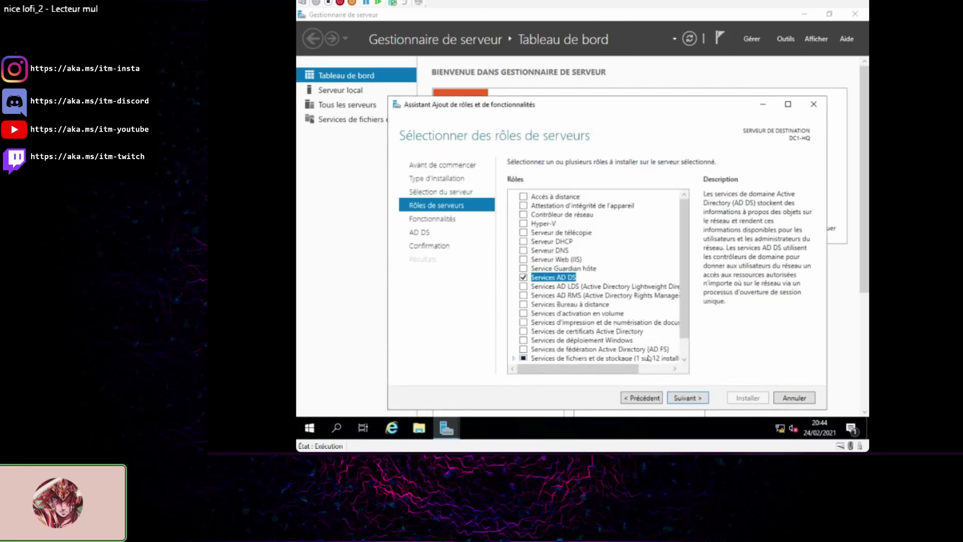
pyautogui.click(693, 399)
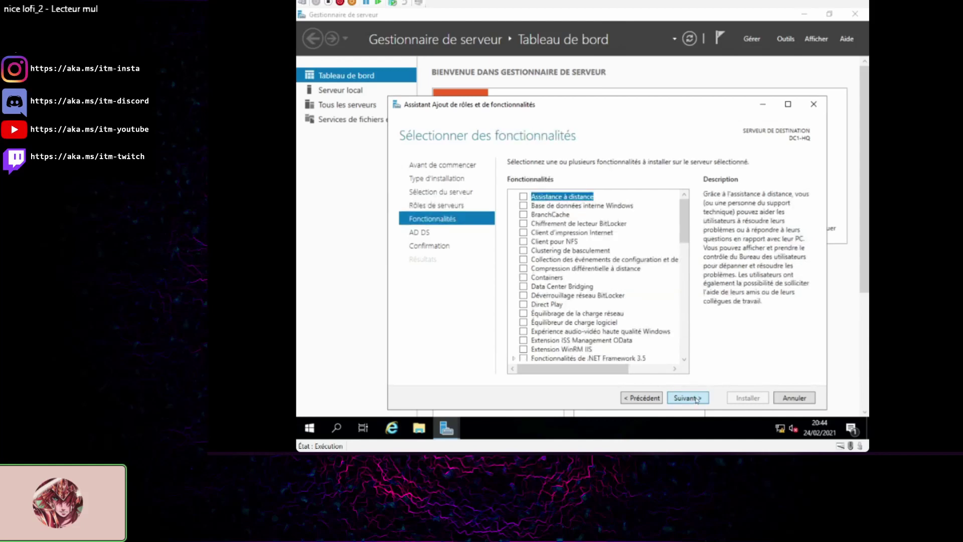
pyautogui.click(697, 399)
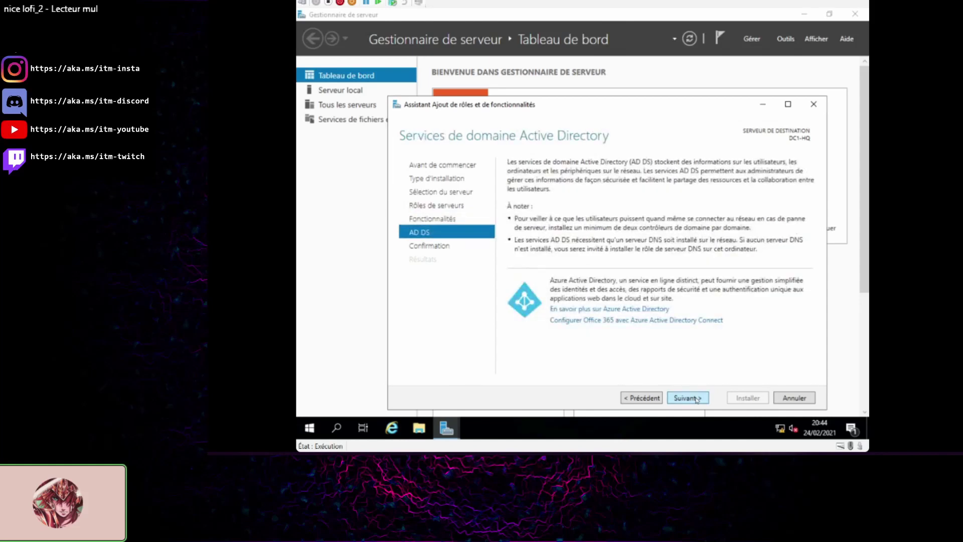
pyautogui.click(697, 399)
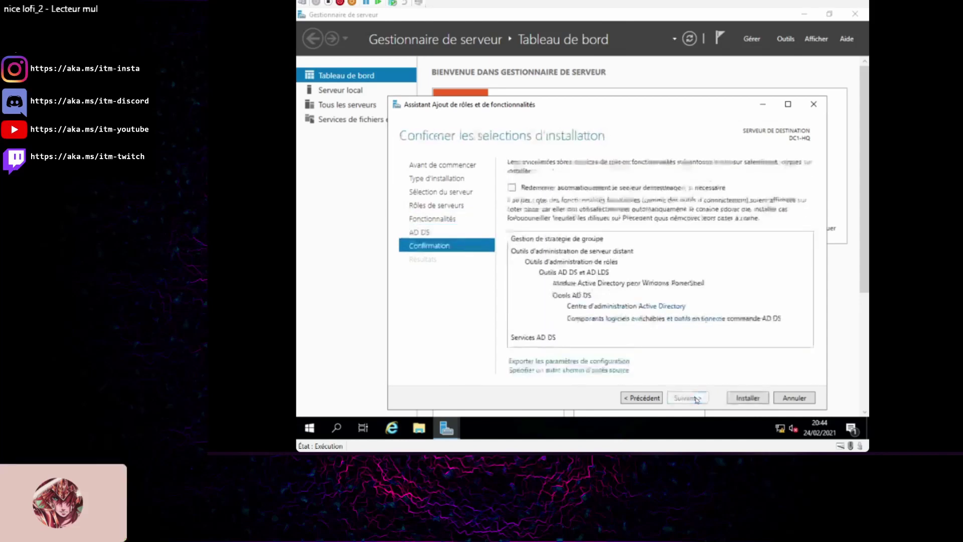
# Allow the destination server to restart automatically if necessary and start the AD DS role installation
pyautogui.click(626, 191)
pyautogui.click(613, 256)
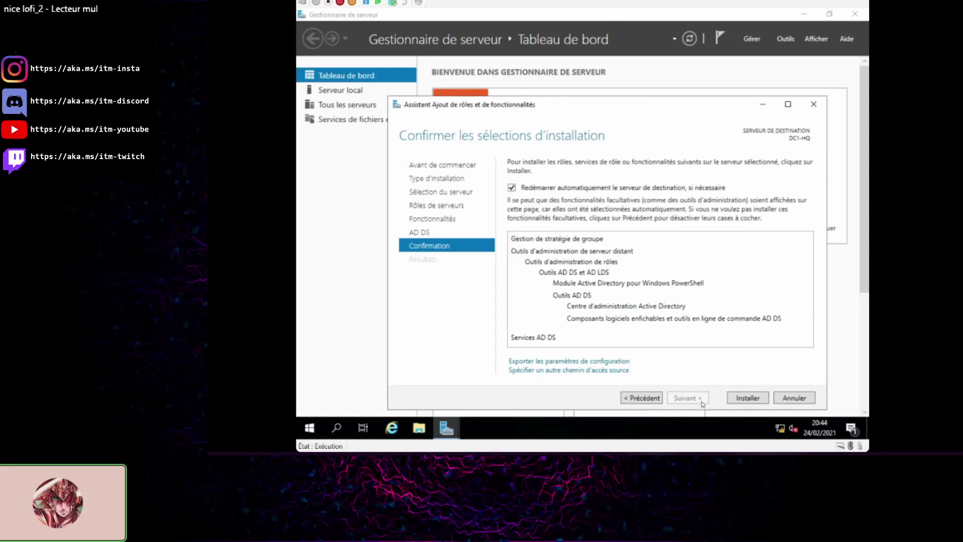
pyautogui.click(746, 399)
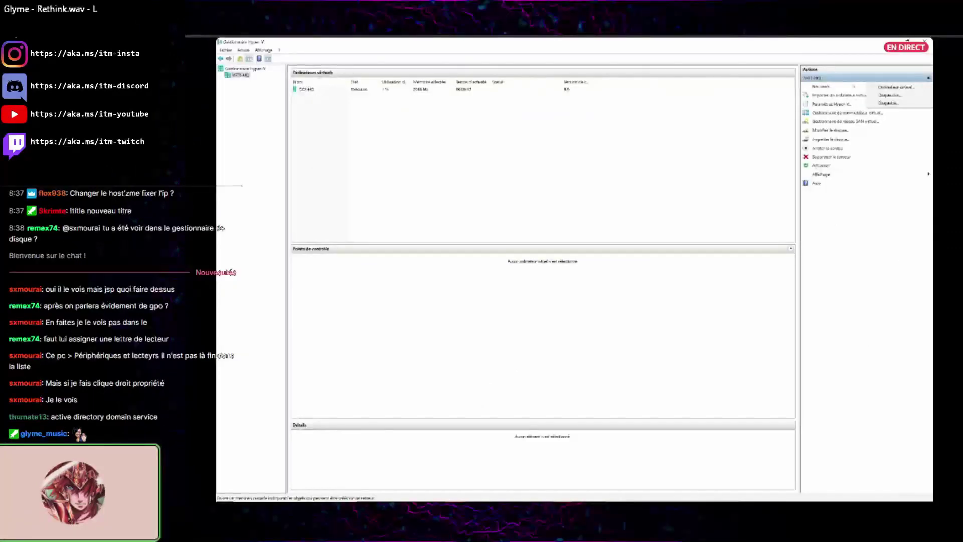
# In Hyper-V Manager, create the blank dynamically expanding VHDX disk DC1-HQ-SYSVOL.vhdx with a size of 127 GB
pyautogui.moveTo(654, 490)
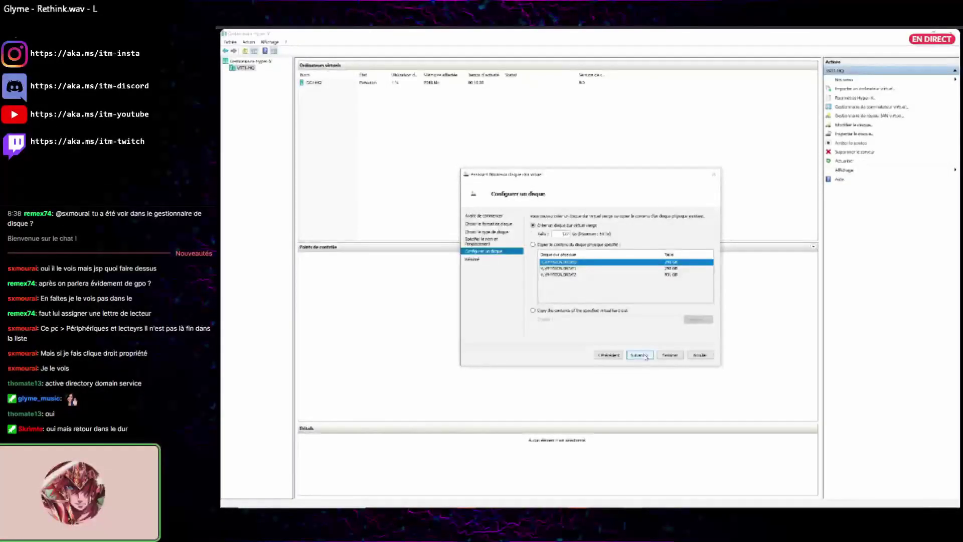
pyautogui.click(646, 357)
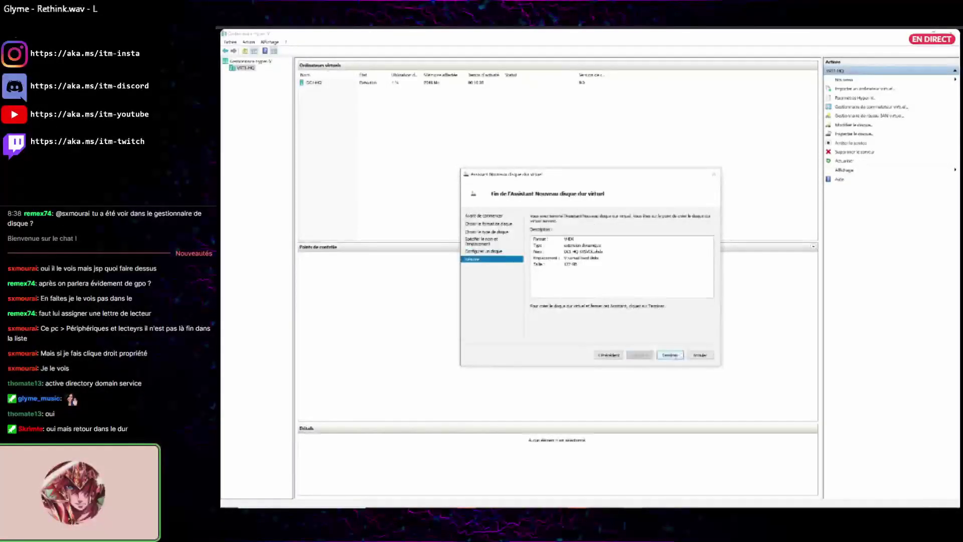
pyautogui.click(671, 355)
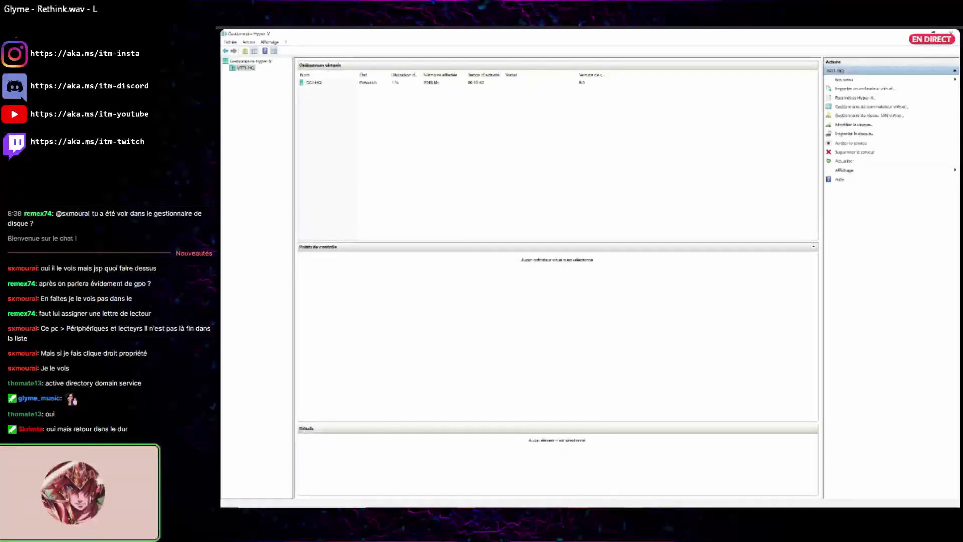
# Check the disk files in the host's Virtual Hard Disks folder and switch to the DC1-HQ virtual machine connection
pyautogui.click(539, 509)
pyautogui.click(664, 170)
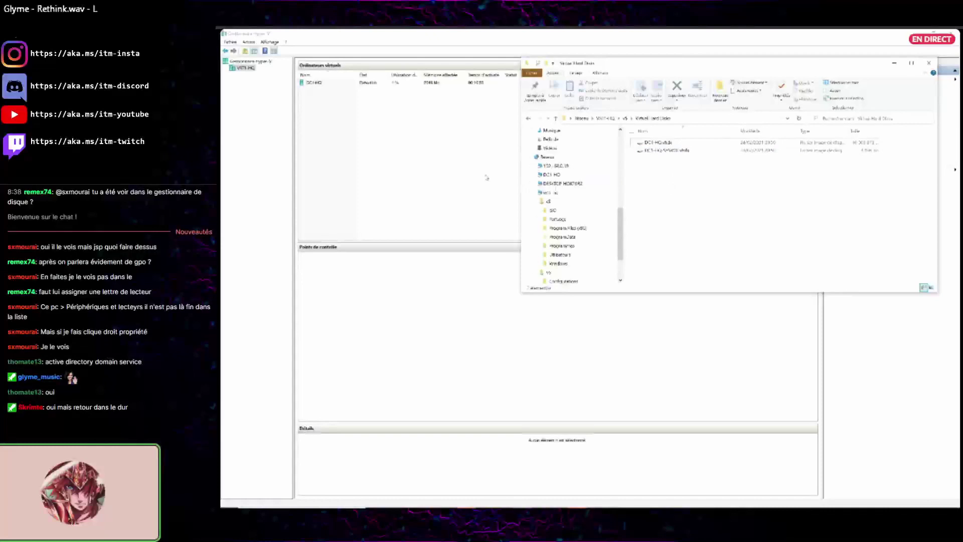
pyautogui.hotkey('alt', 'Tab')
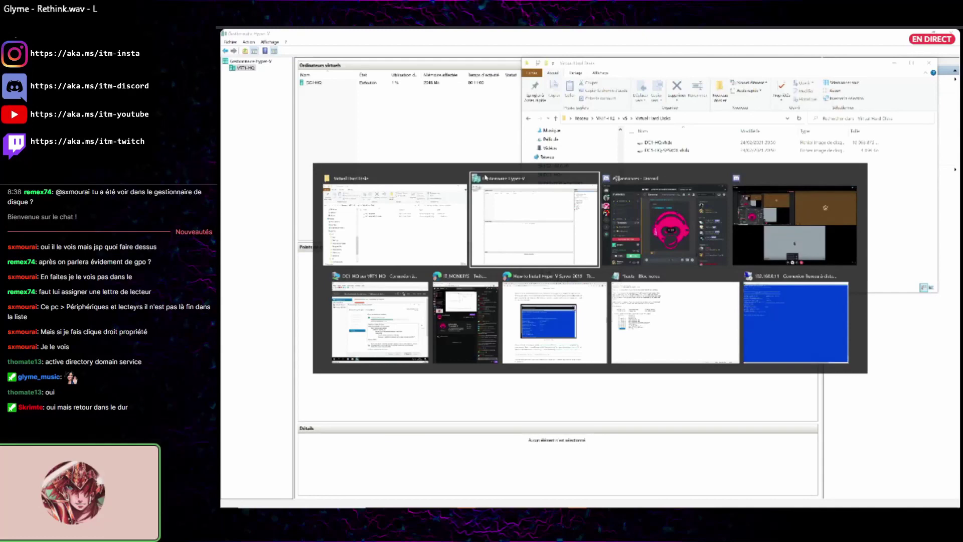
pyautogui.hotkey('alt', 'Tab')
pyautogui.hotkey('alt', 'Tab')
pyautogui.hotkey('alt', 'Tab')
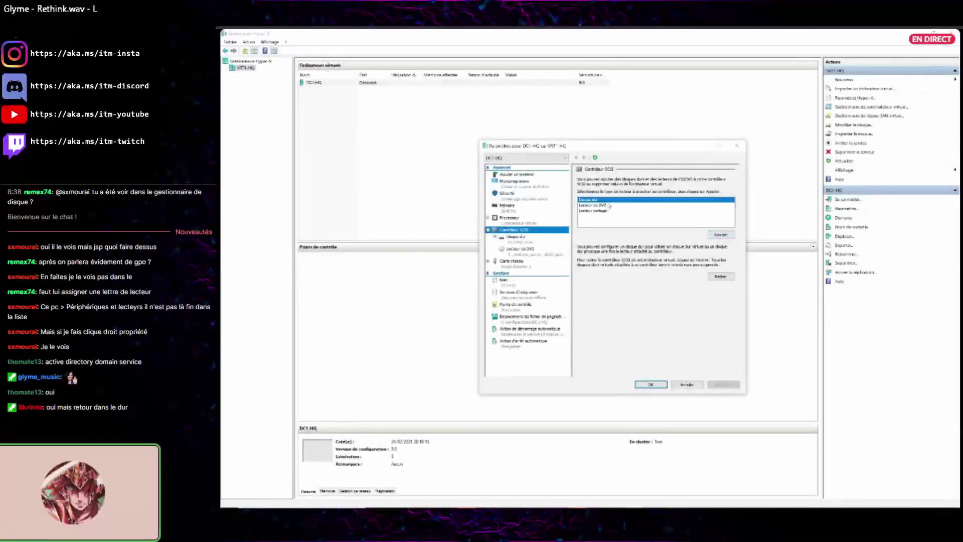
# Add a hard disk to DC1-HQ's SCSI controller, attach DC1-HQ-SYSVOL.vhdx from the virtual hard disks folder and save the virtual machine settings
pyautogui.click(608, 201)
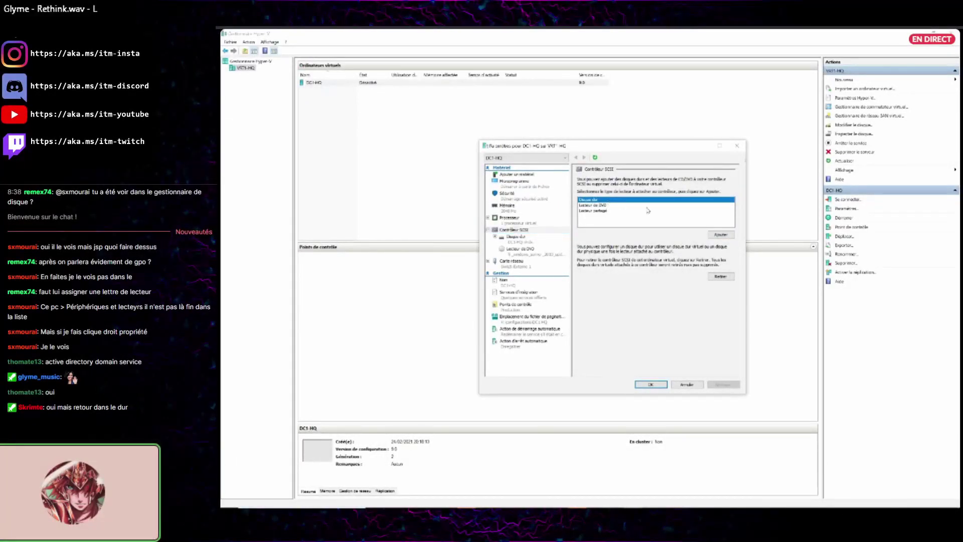
pyautogui.click(721, 236)
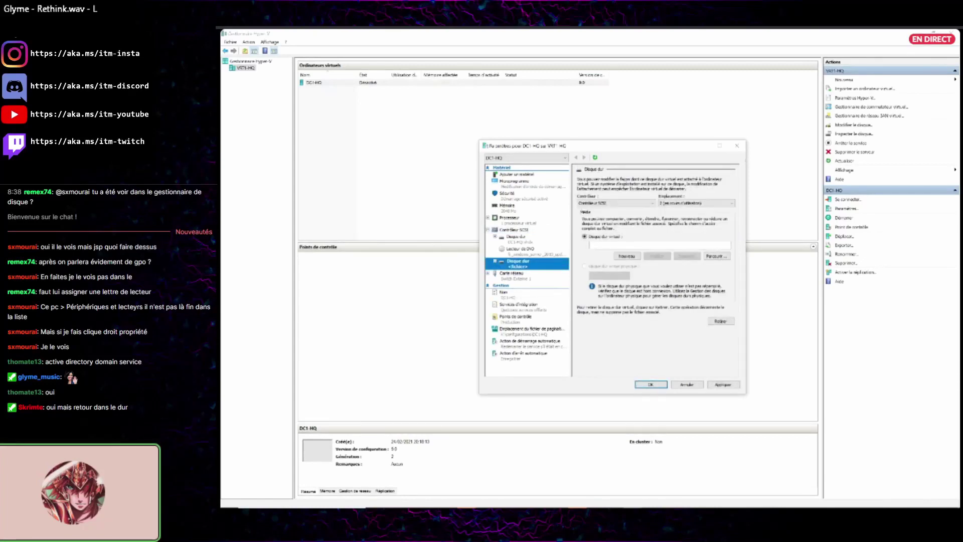
pyautogui.click(718, 256)
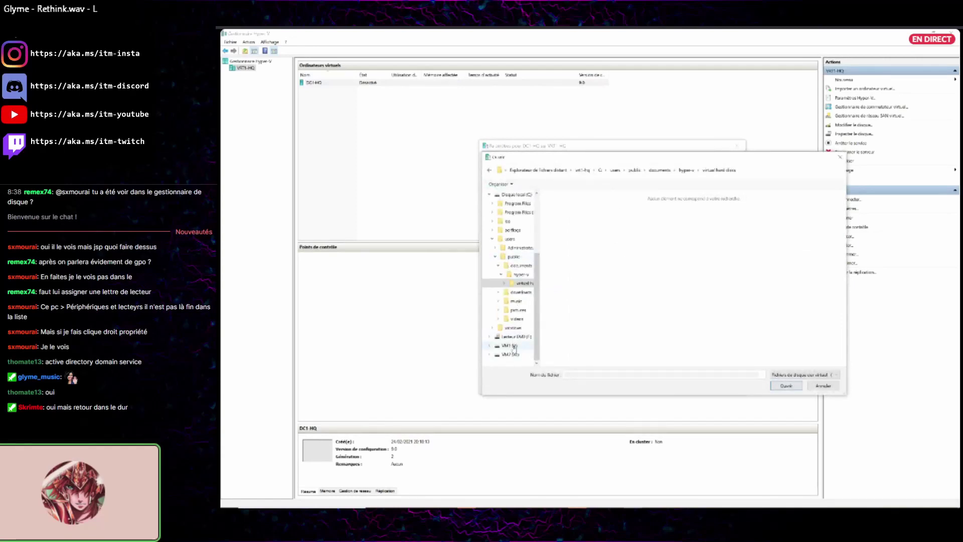
pyautogui.doubleClick(662, 202)
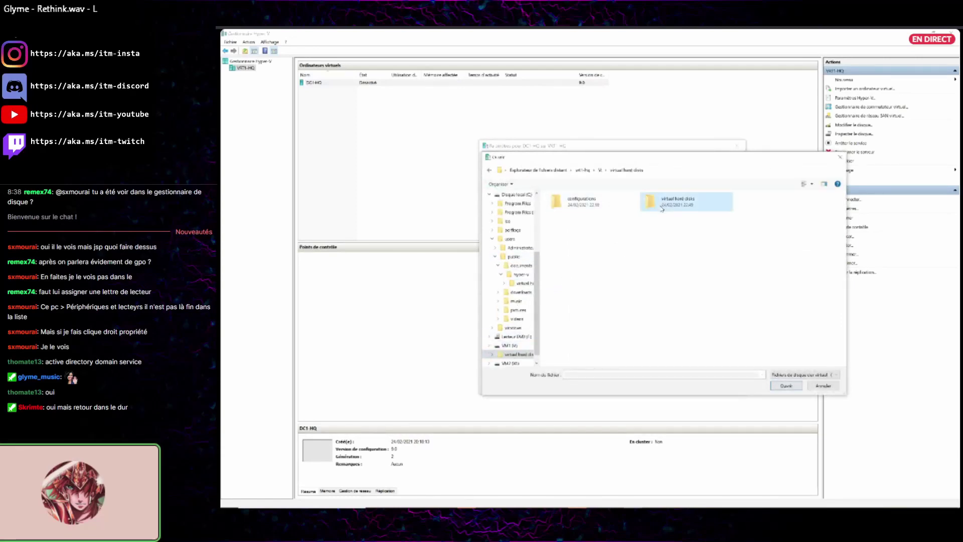
pyautogui.click(671, 206)
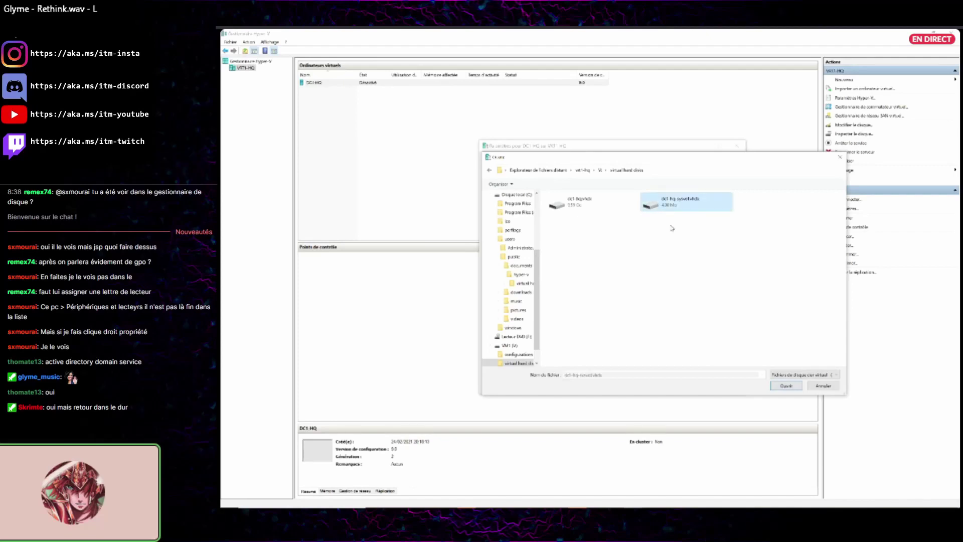
pyautogui.click(787, 385)
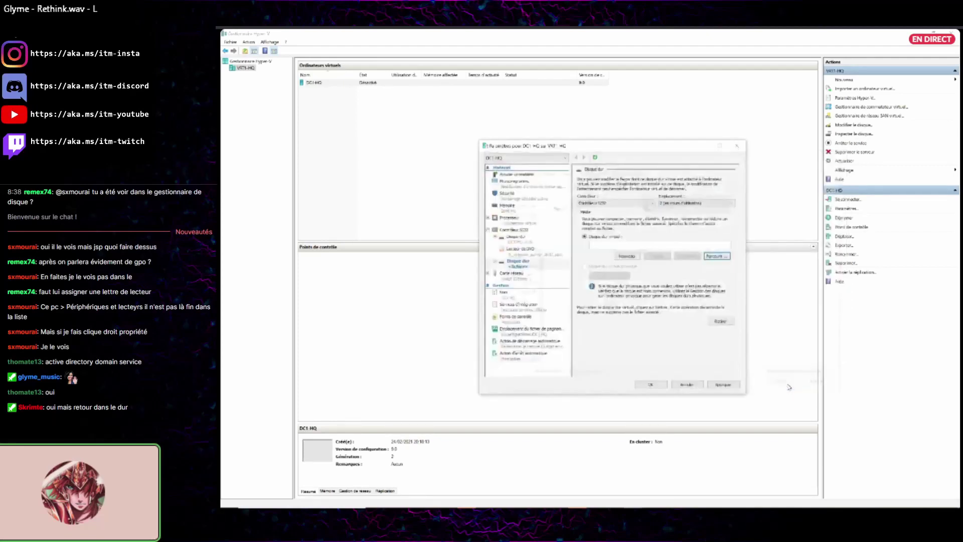
pyautogui.click(722, 385)
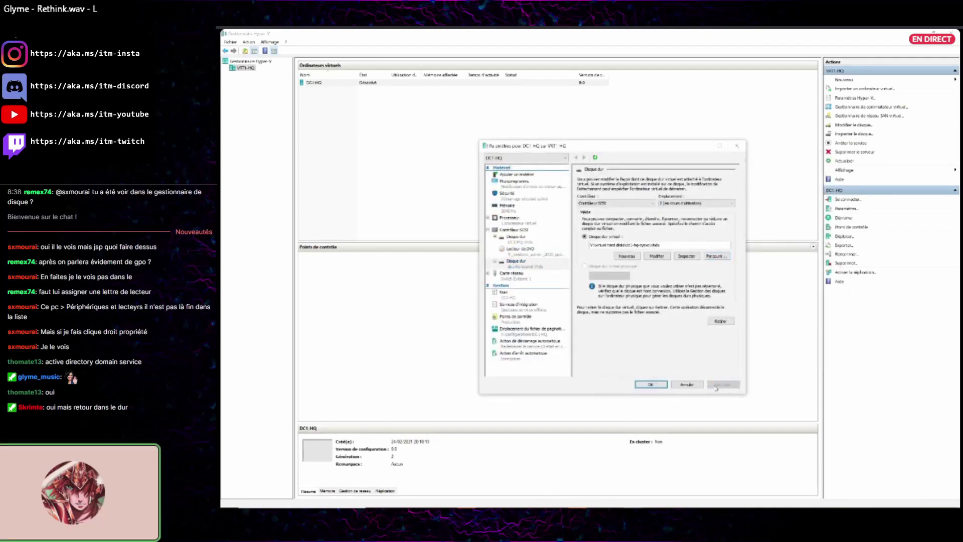
pyautogui.click(651, 384)
pyautogui.hotkey('alt', 'Tab')
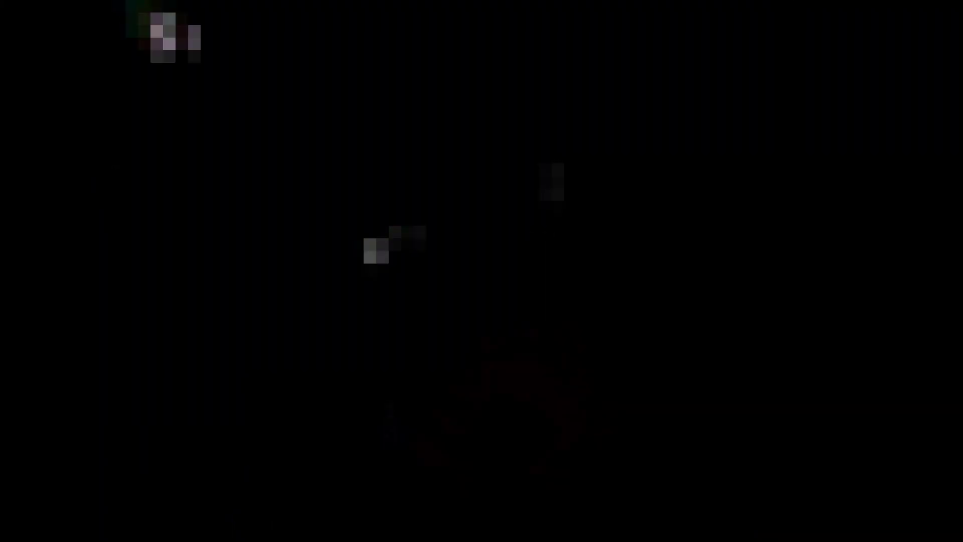